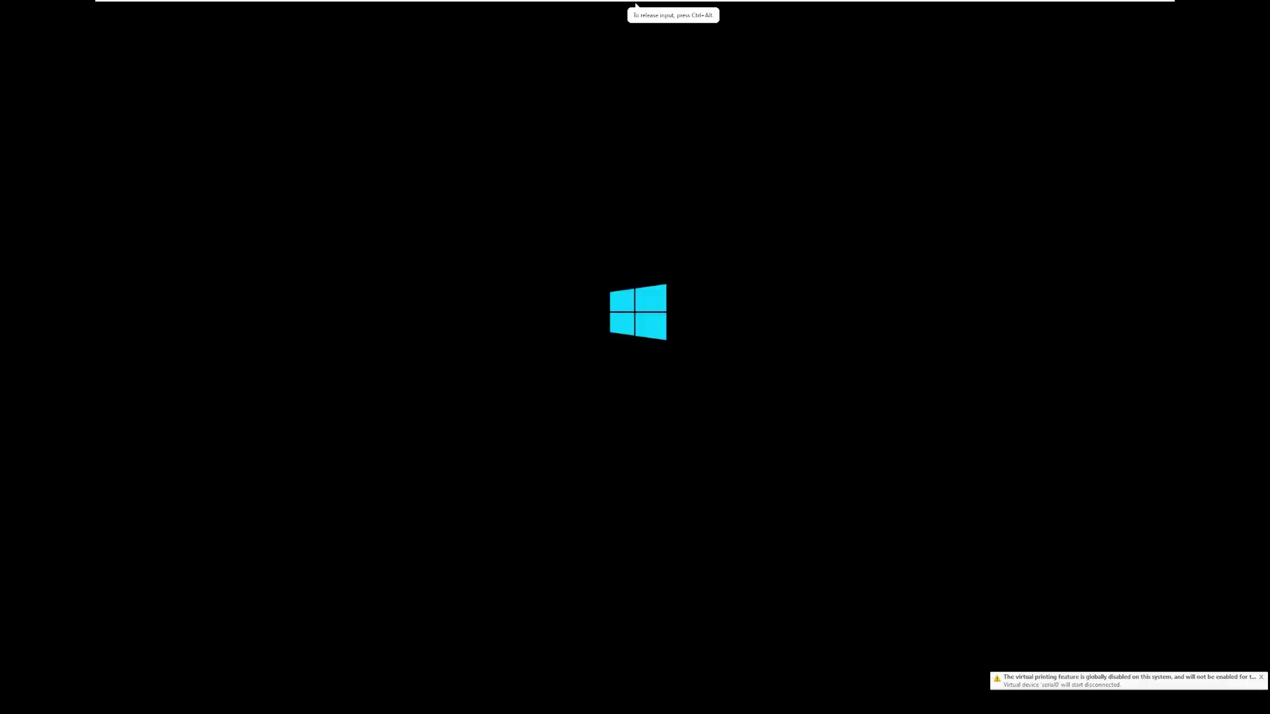
# Release input from the VM and set the guest display to View > Stretch > Free stretch.
pyautogui.hotkey('ctrl', 'alt')
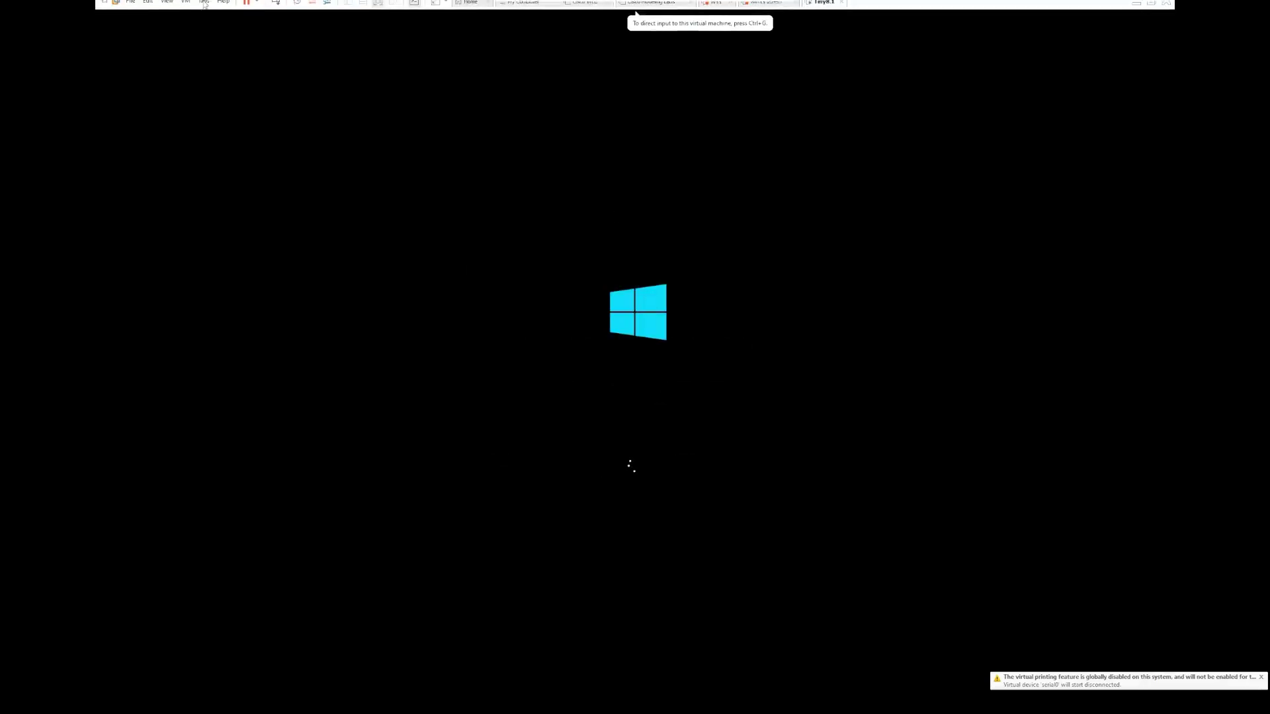
pyautogui.click(445, 7)
pyautogui.click(483, 30)
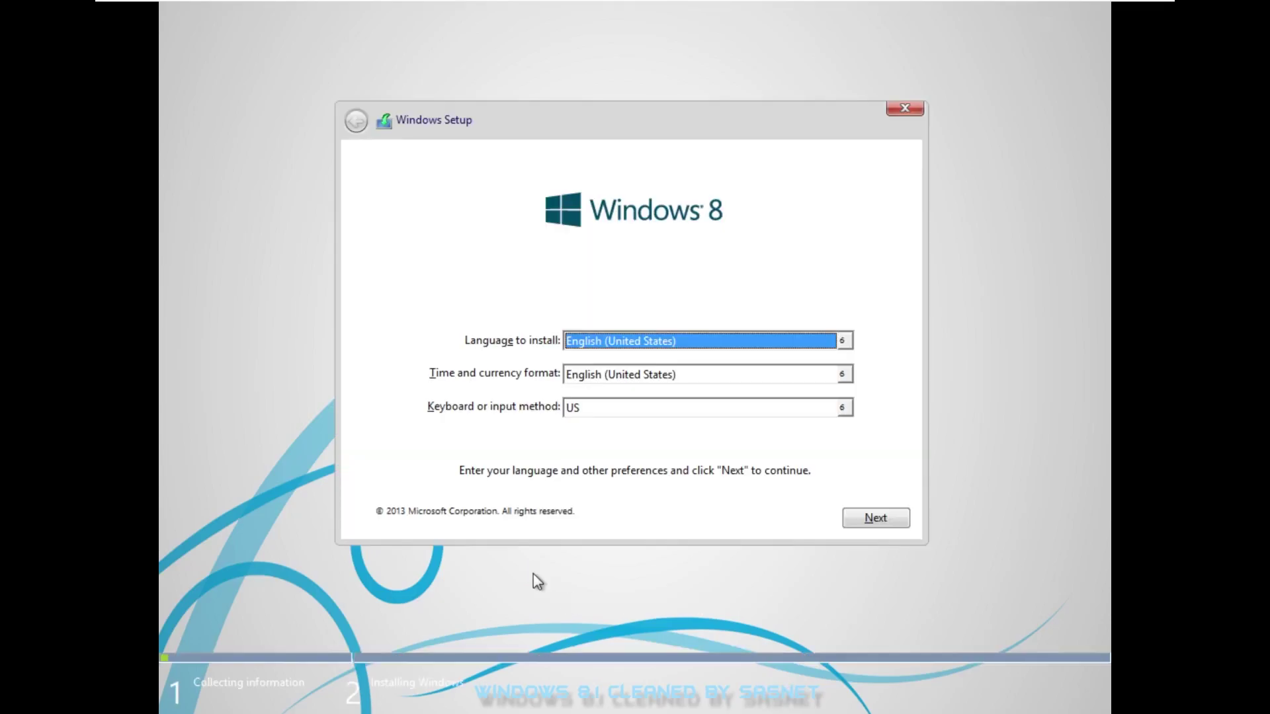
# Keep English (United States) settings and install Windows onto the 60.0 GB unallocated Drive 0.
pyautogui.click(873, 518)
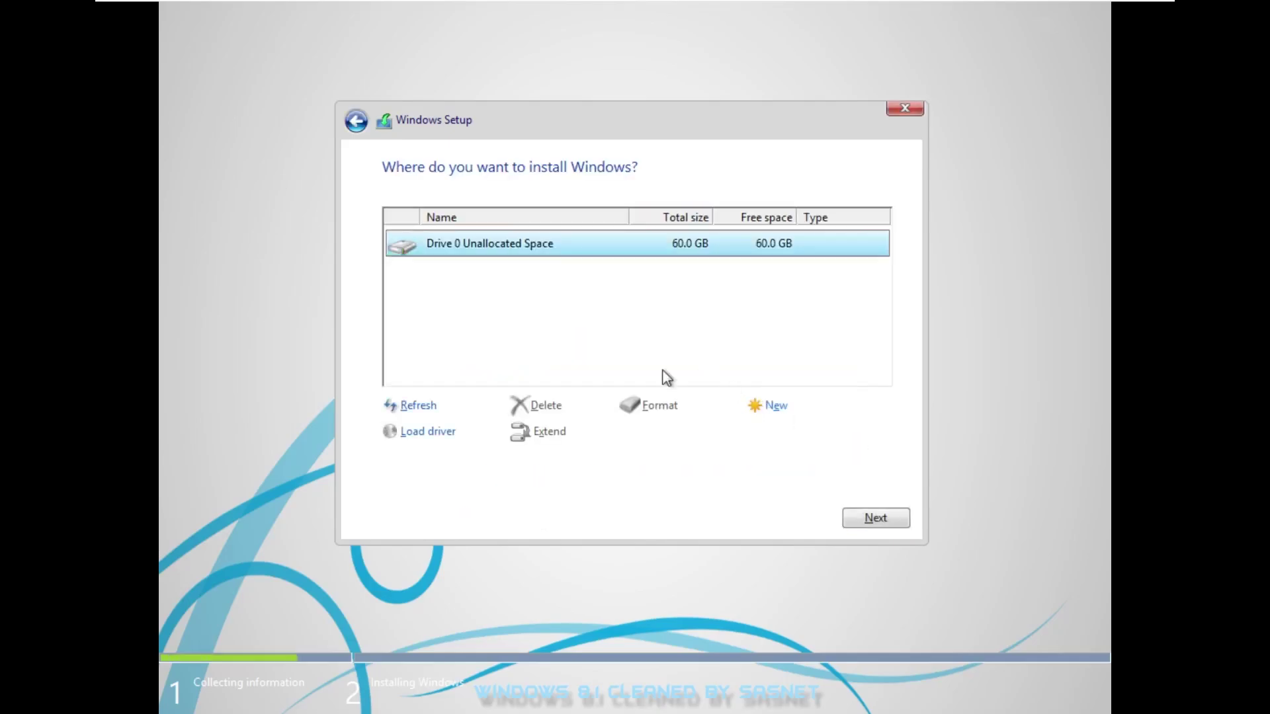
pyautogui.click(876, 518)
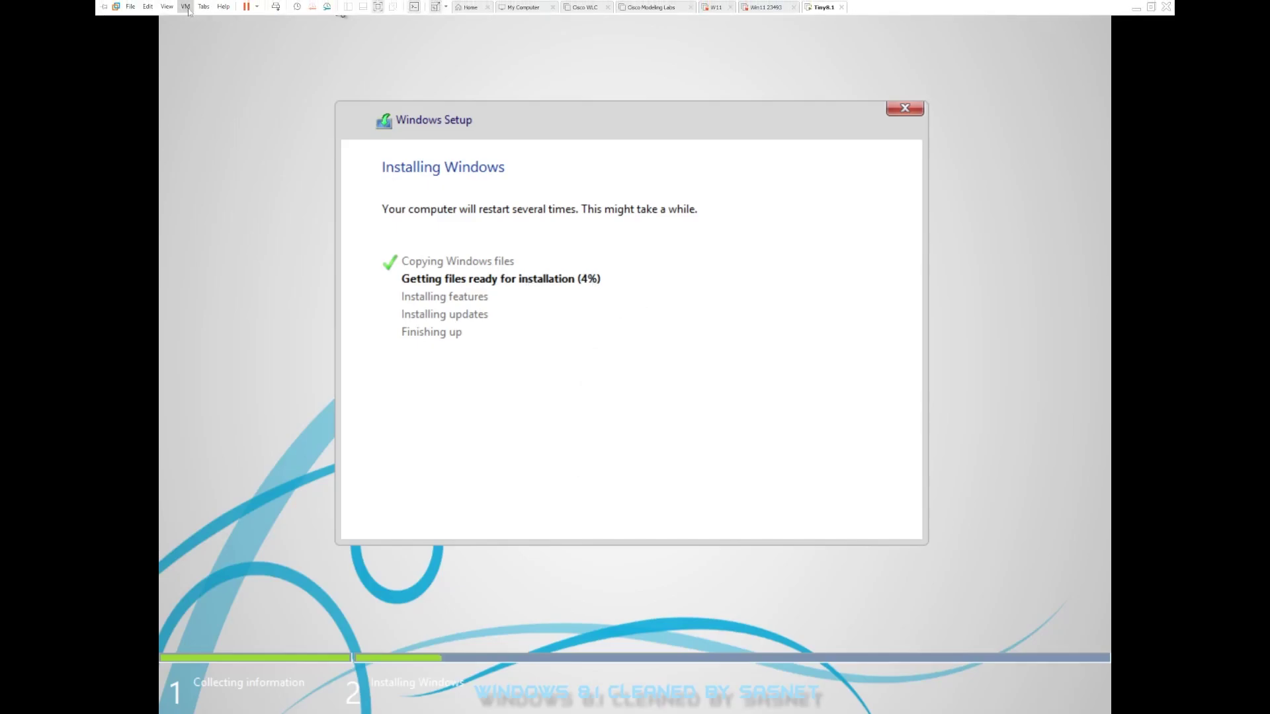
pyautogui.click(185, 6)
pyautogui.click(594, 337)
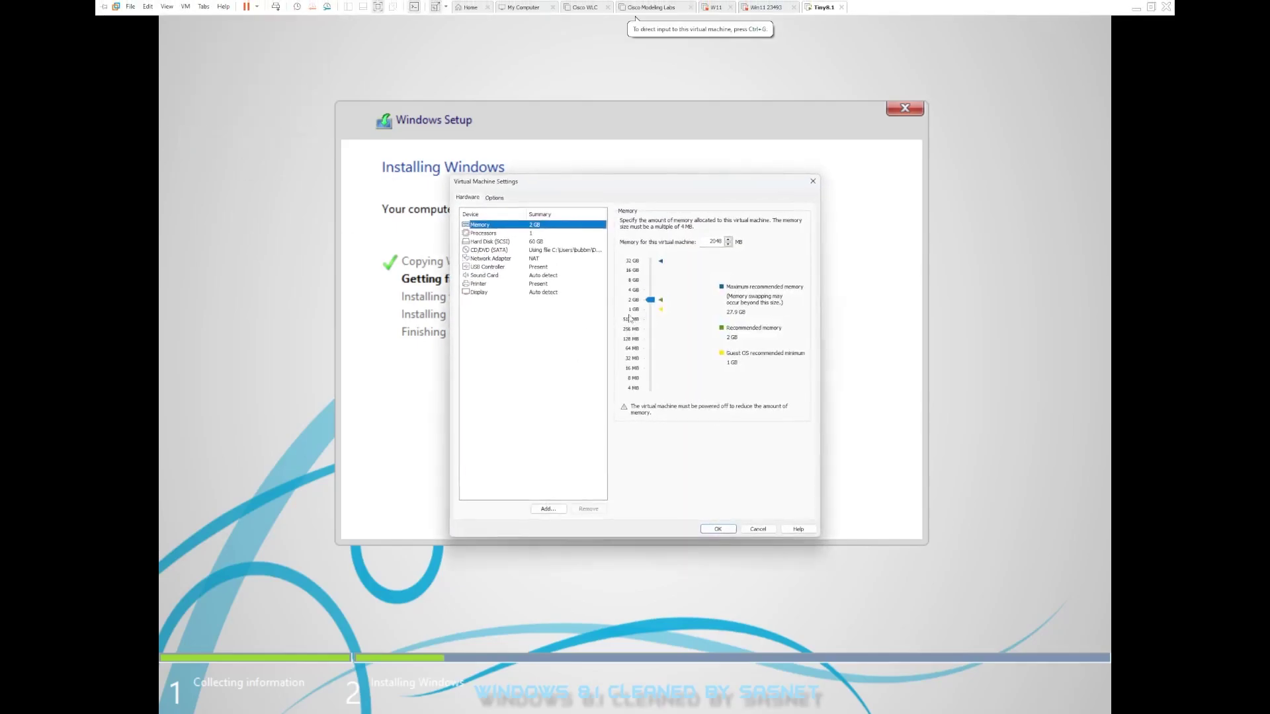
pyautogui.click(532, 234)
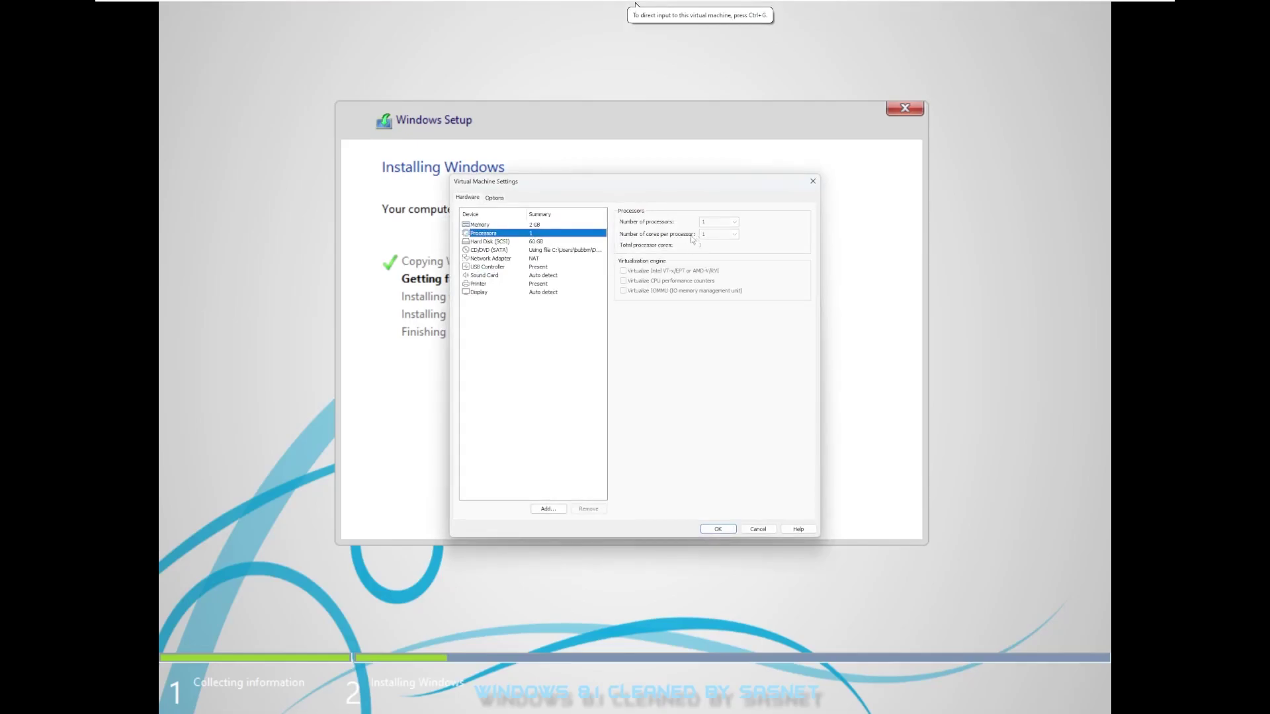
pyautogui.click(555, 224)
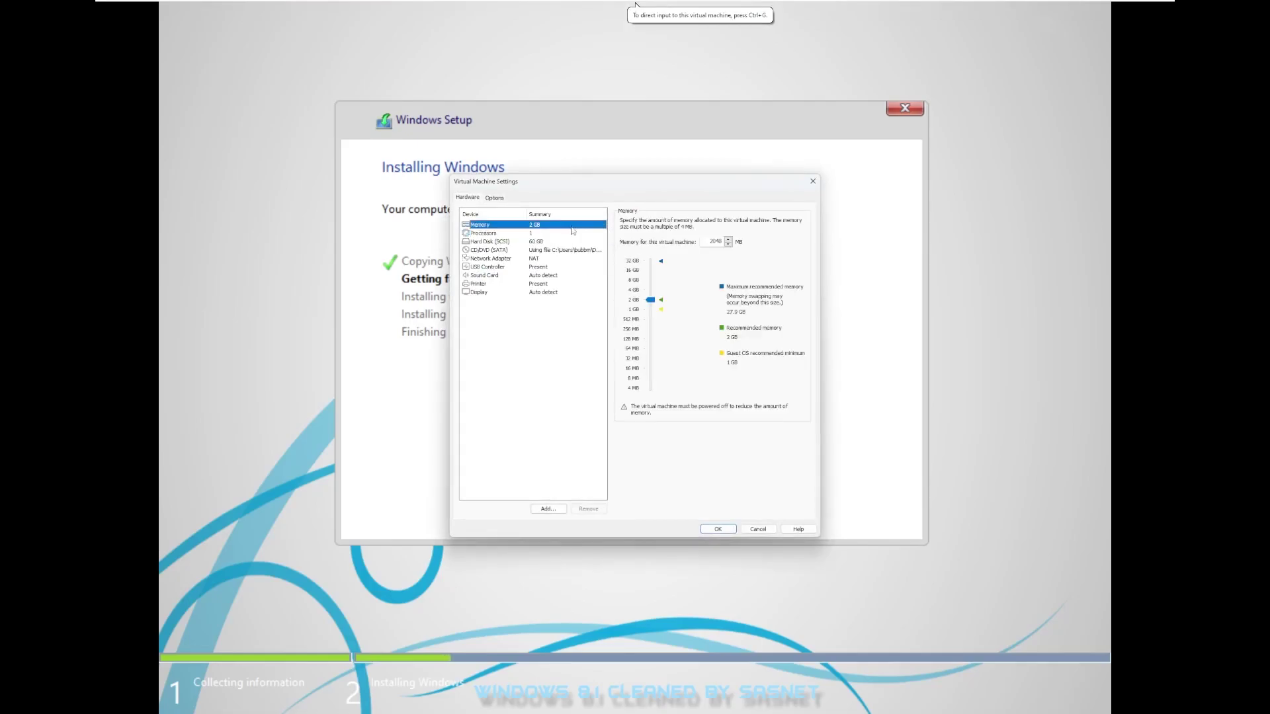
pyautogui.click(813, 181)
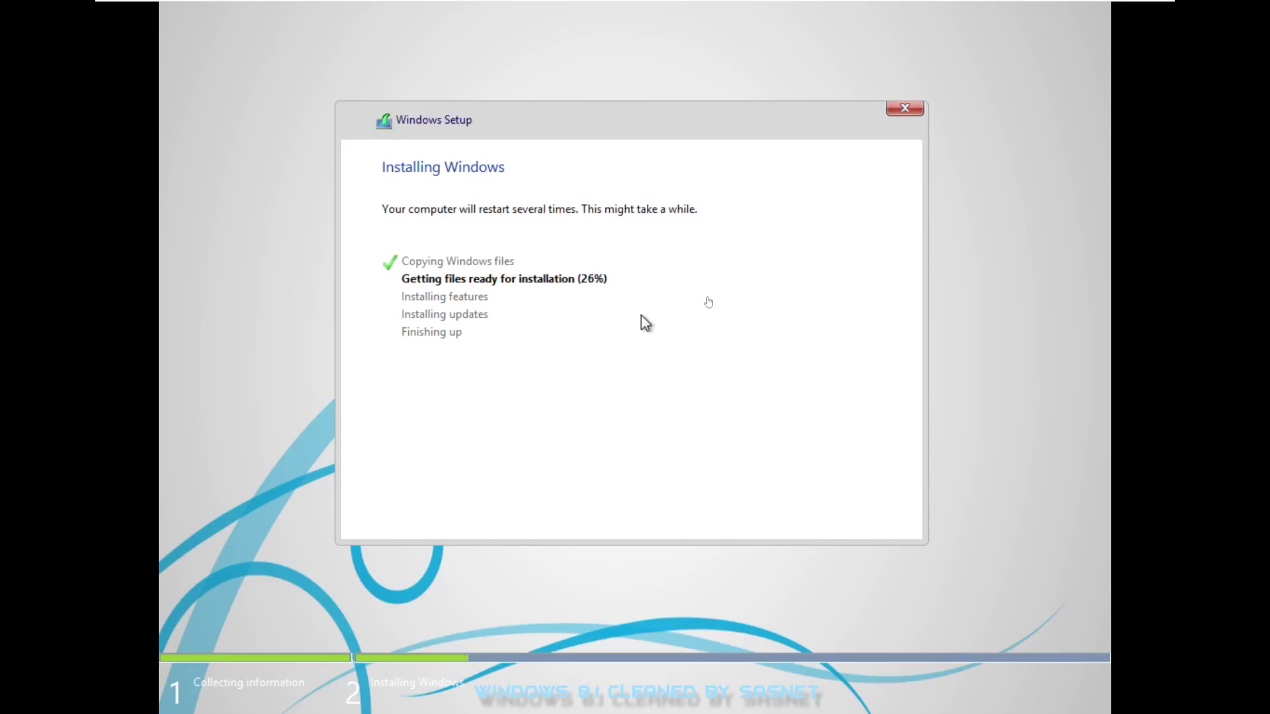
# Return input to the VM and let Setup finish at the Windows 8.1 Pro desktop.
pyautogui.click(588, 275)
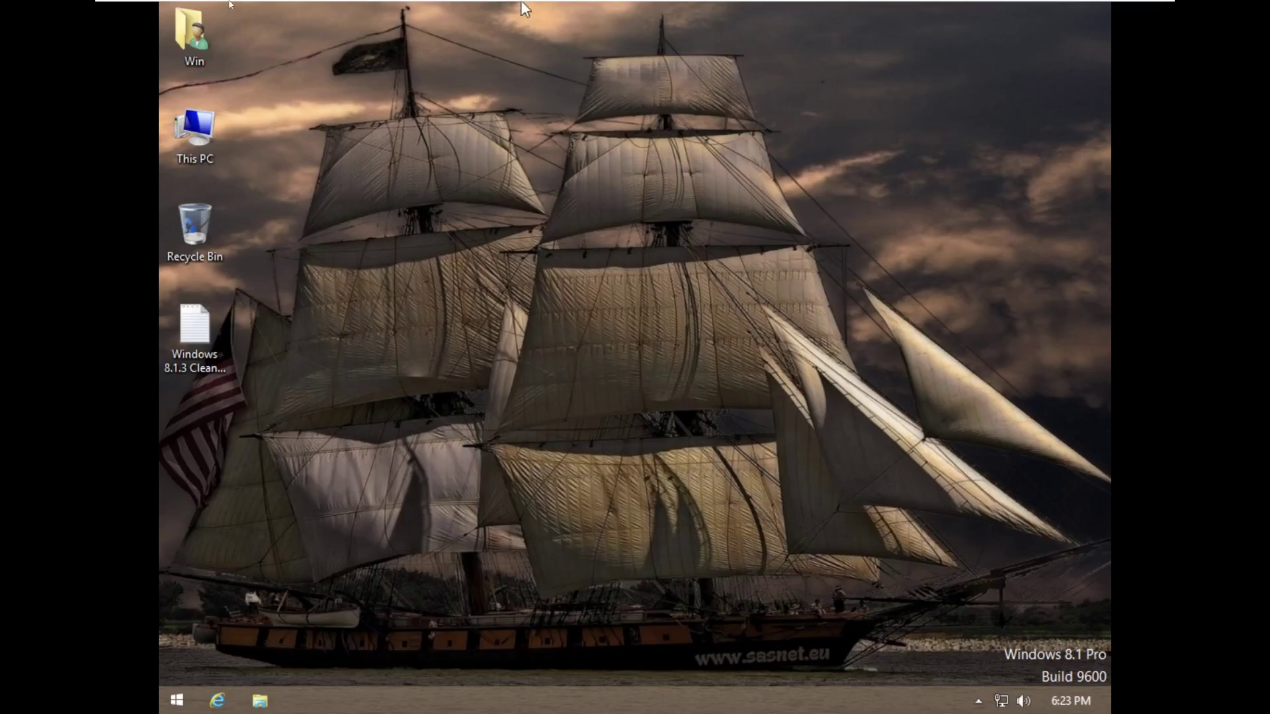
# Mount the VMware Tools disc via VM > Install VMware Tools and show DVD Drive (D:) in This PC.
pyautogui.moveTo(377, 3)
pyautogui.click(185, 7)
pyautogui.click(263, 123)
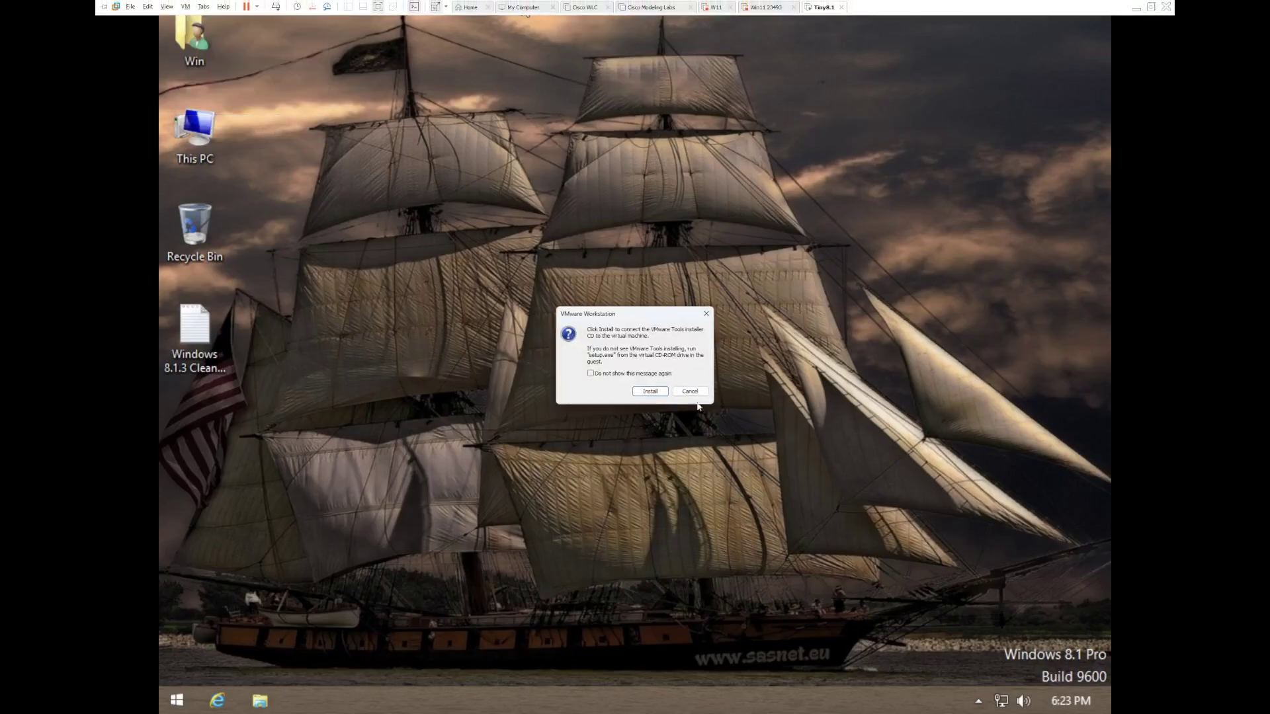
pyautogui.click(659, 397)
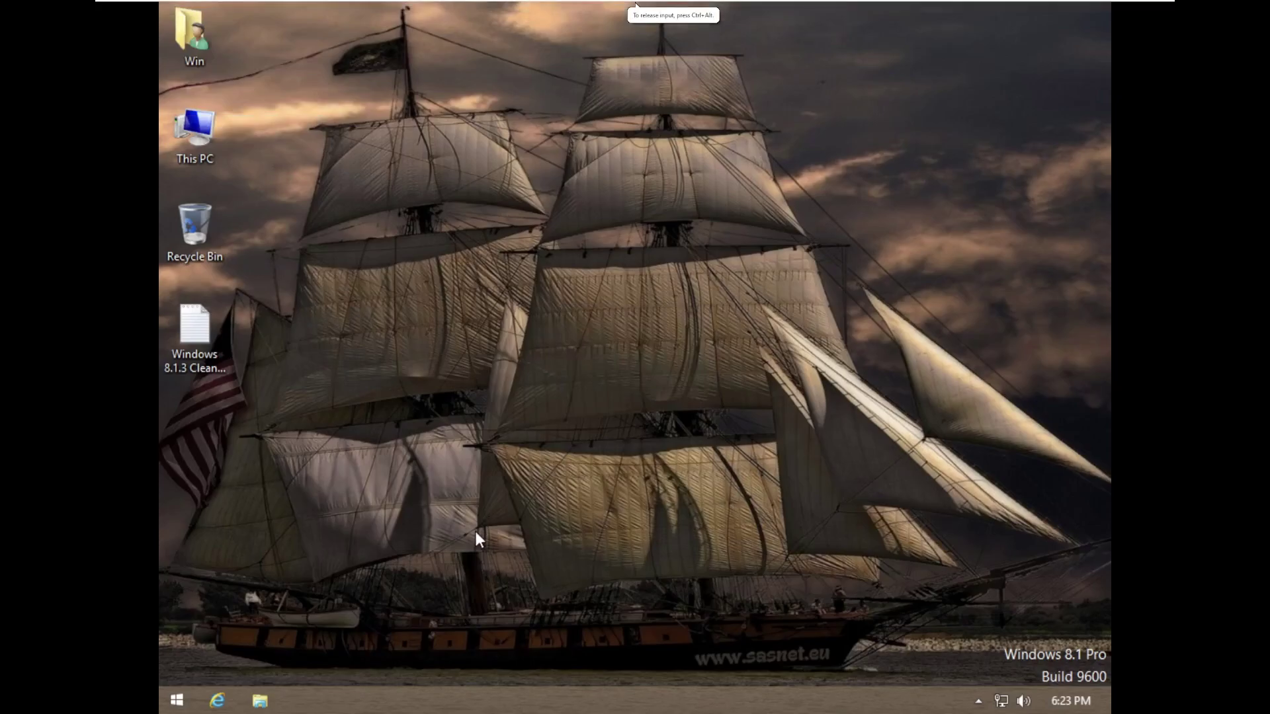
pyautogui.click(260, 700)
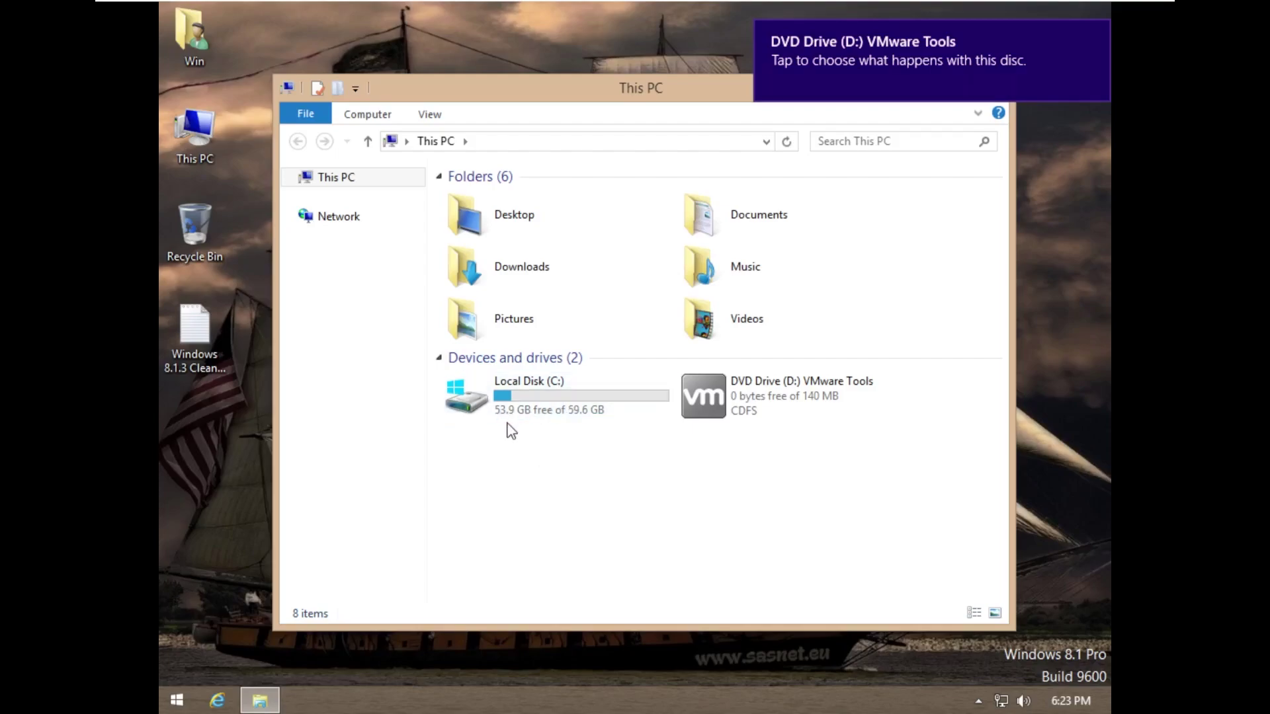
# Open Task Manager in full details and view CPU load and memory use (0.5 of 2.0 GB).
pyautogui.rightClick(420, 696)
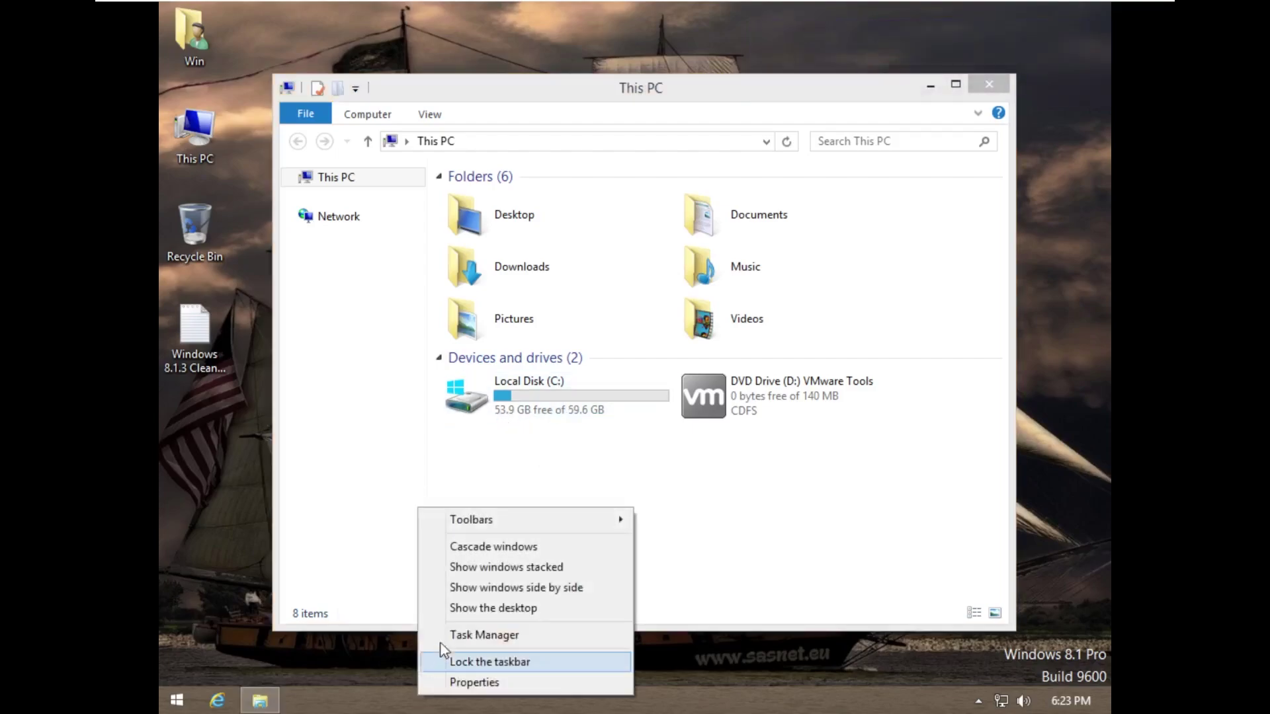
pyautogui.click(442, 636)
pyautogui.click(377, 453)
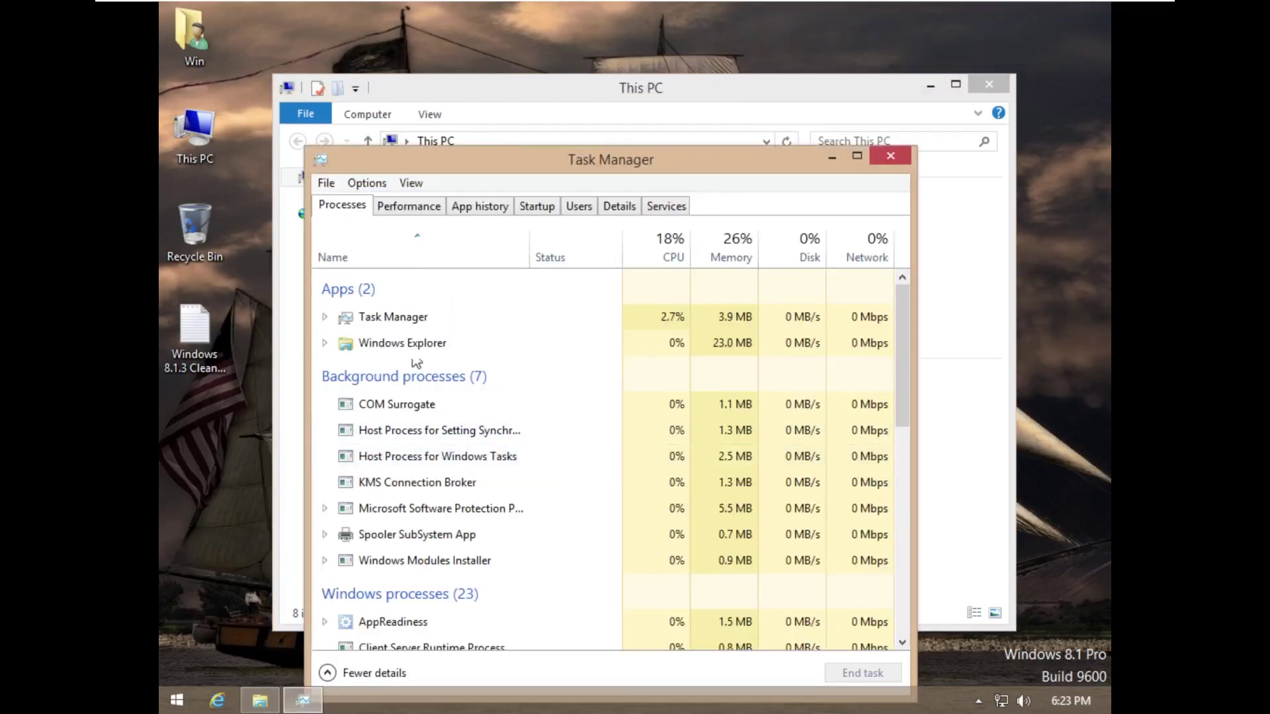
pyautogui.click(417, 210)
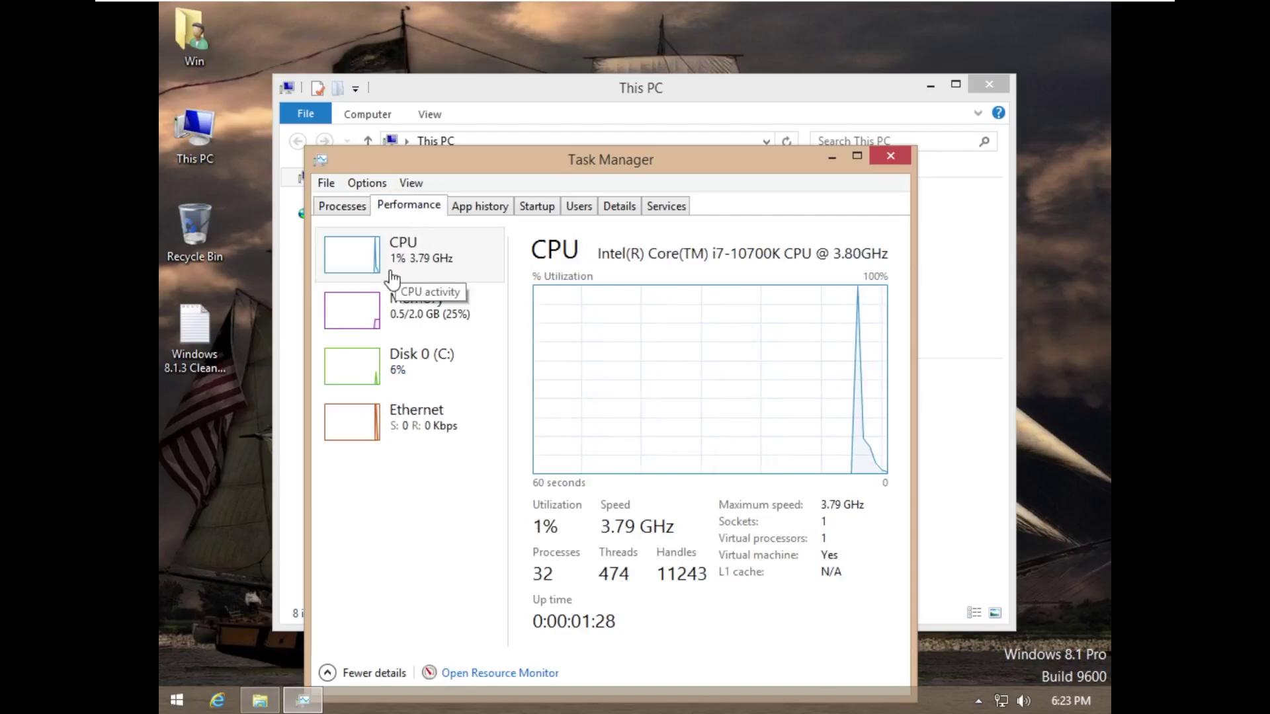
pyautogui.click(405, 334)
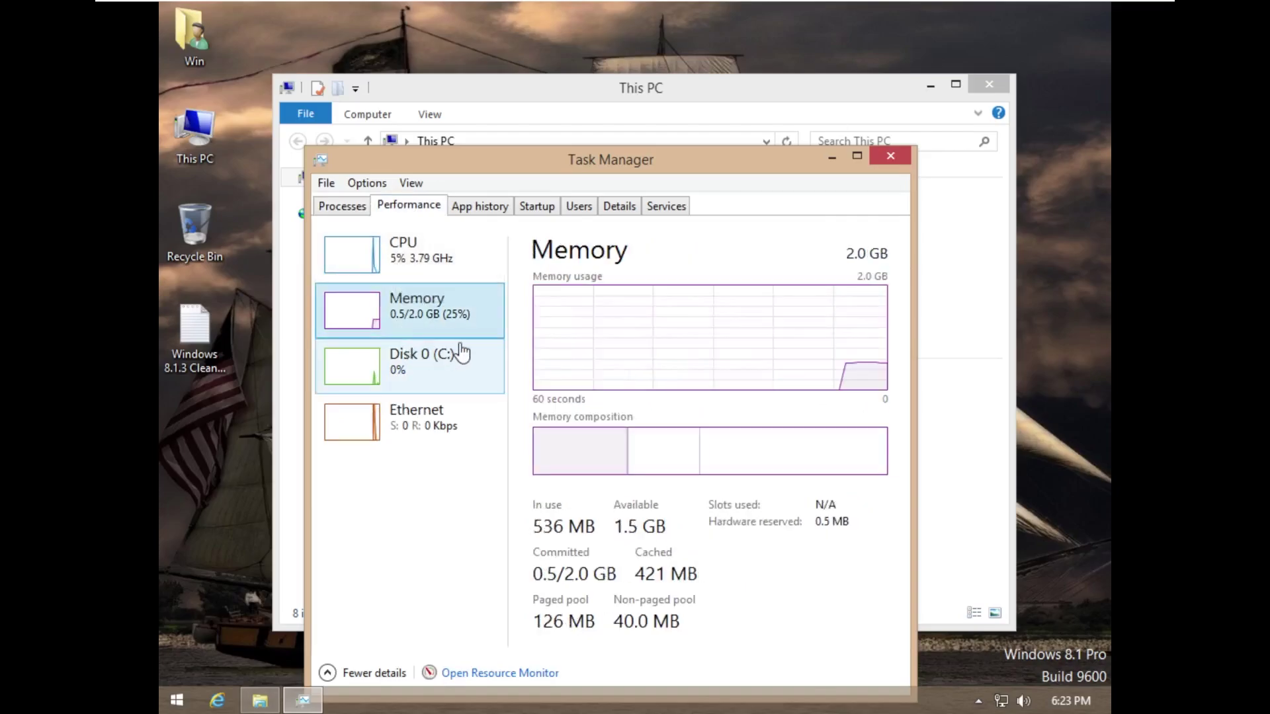
# Close Task Manager, launch the VMware Tools installer from DVD Drive (D:), and dismiss the System Protection error.
pyautogui.click(890, 156)
pyautogui.doubleClick(785, 396)
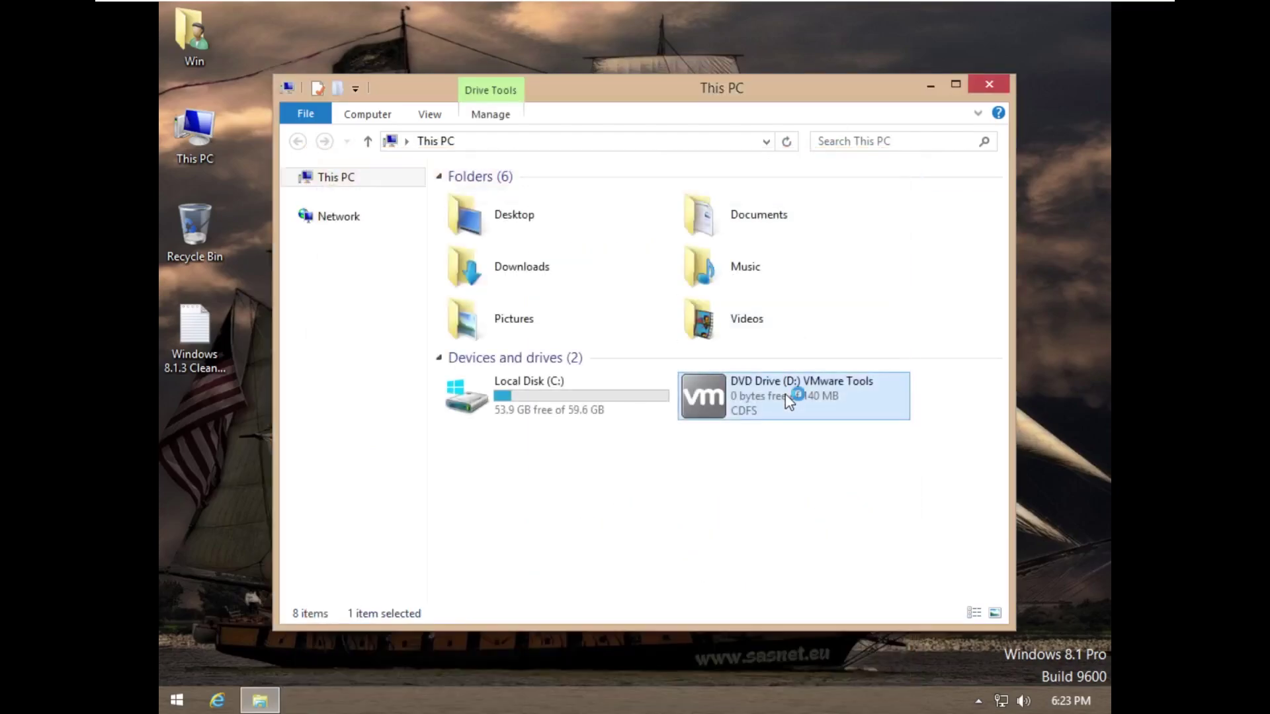
pyautogui.click(985, 84)
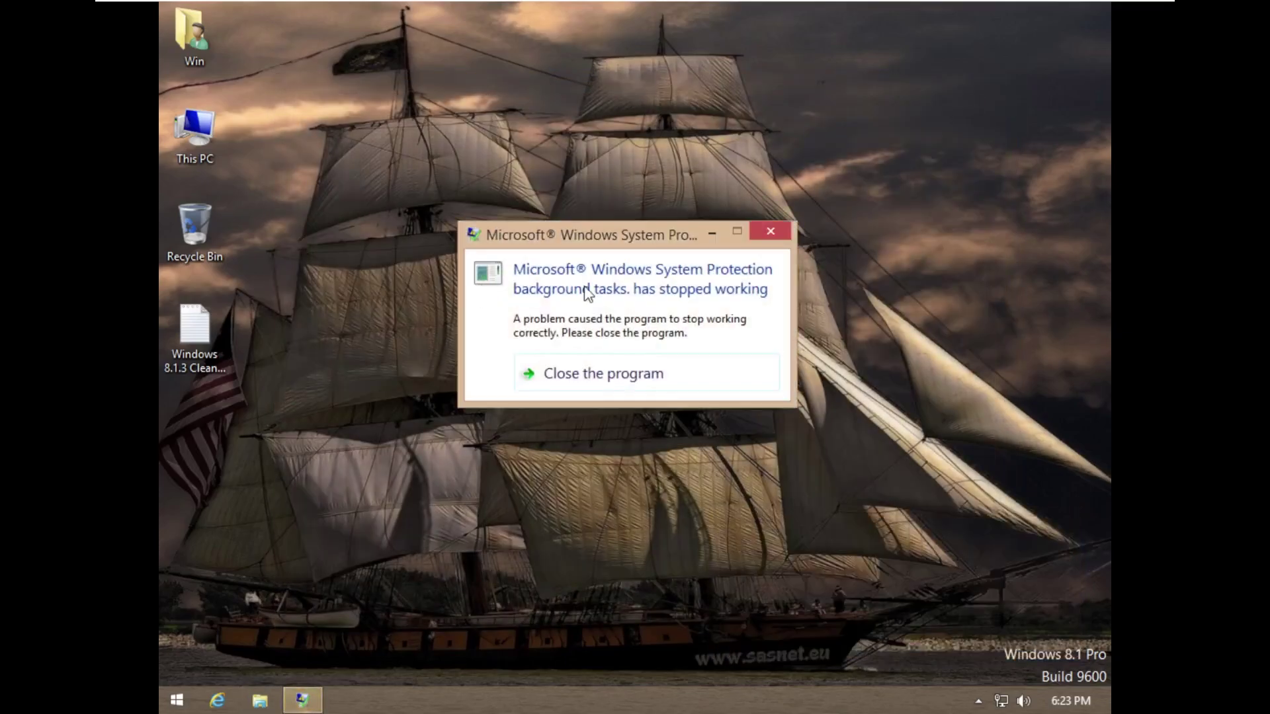
pyautogui.click(629, 375)
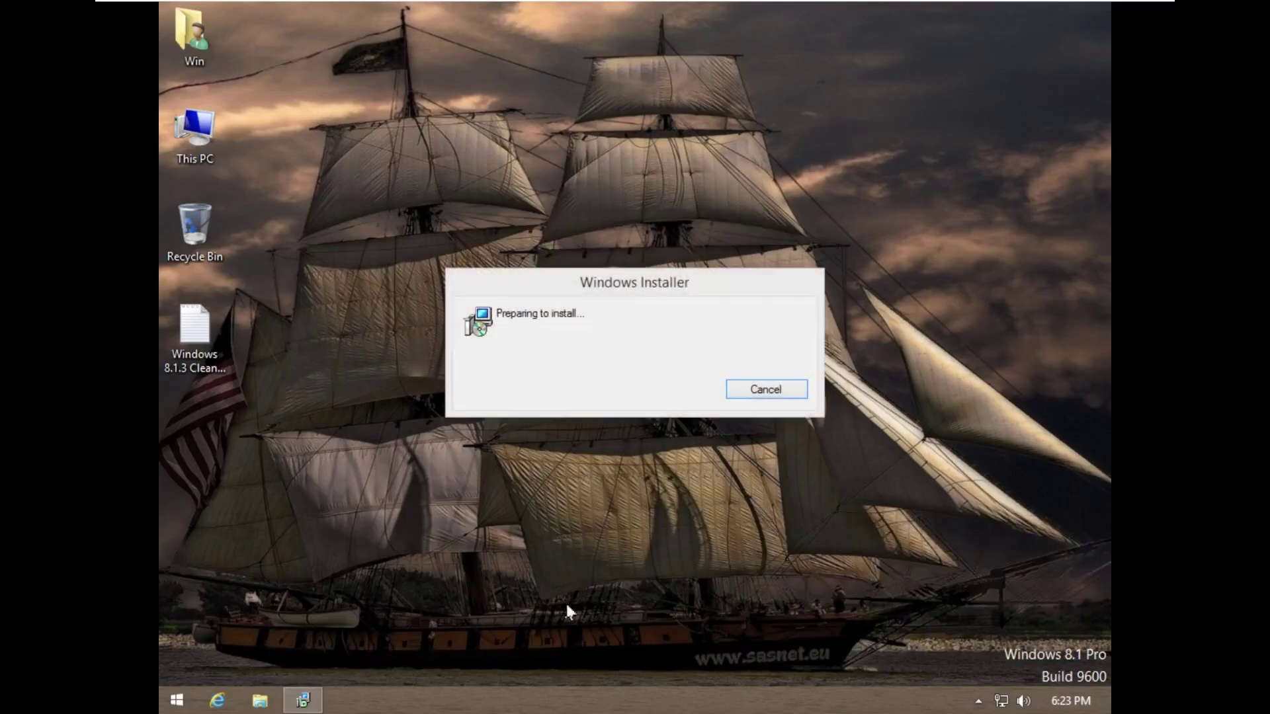
# Accept the default setup type and install VMware Tools.
pyautogui.click(728, 497)
pyautogui.click(729, 499)
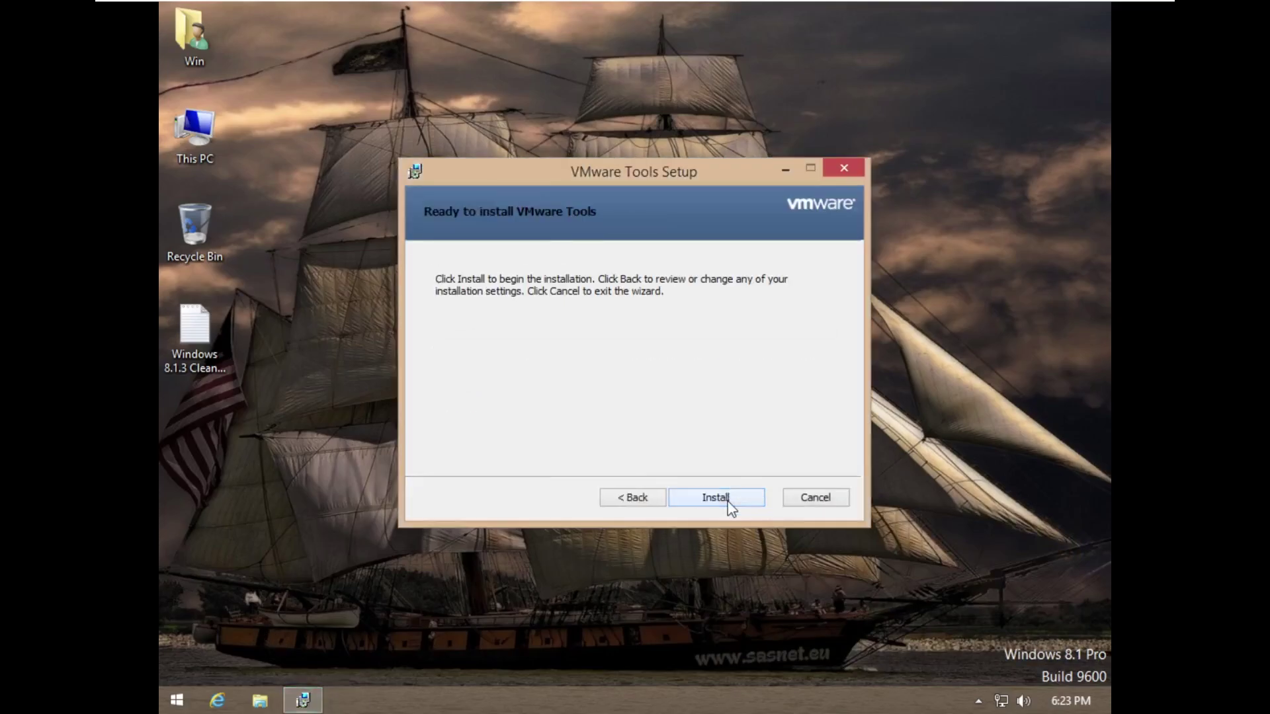
pyautogui.click(728, 500)
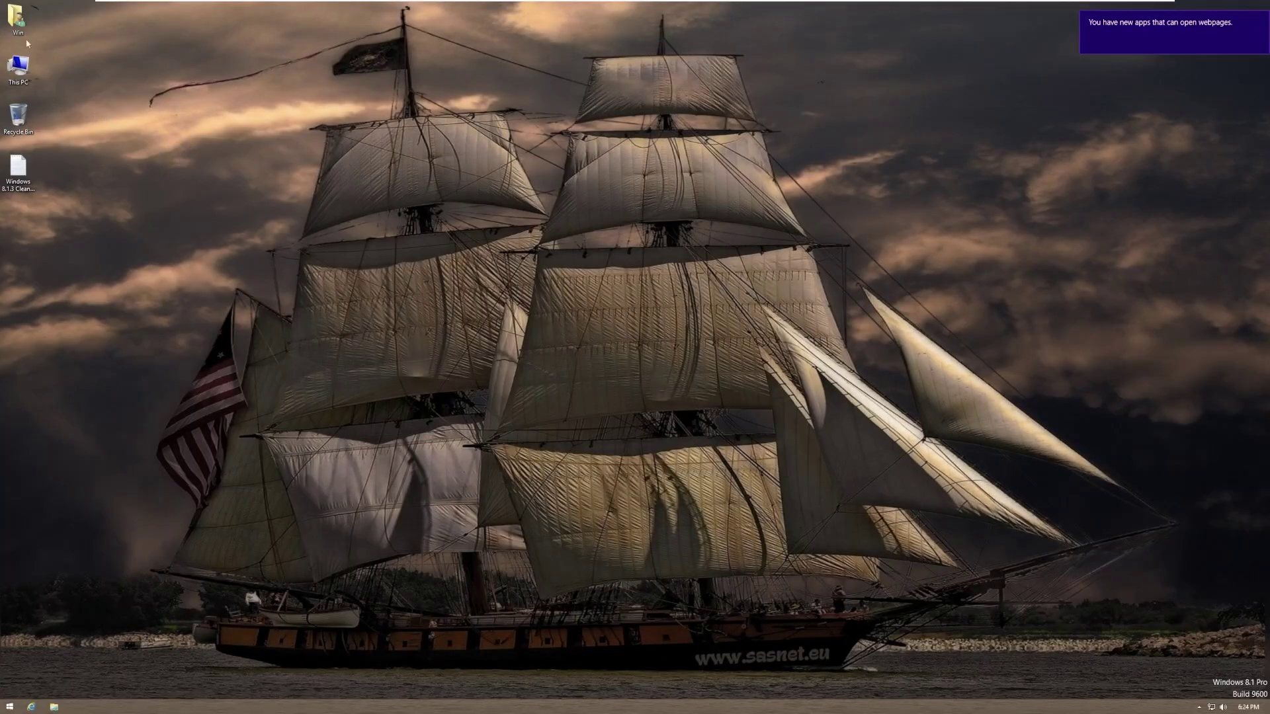
# Open the Win user folder from the desktop, then close it.
pyautogui.moveTo(93, 66); pyautogui.dragTo(781, 480)
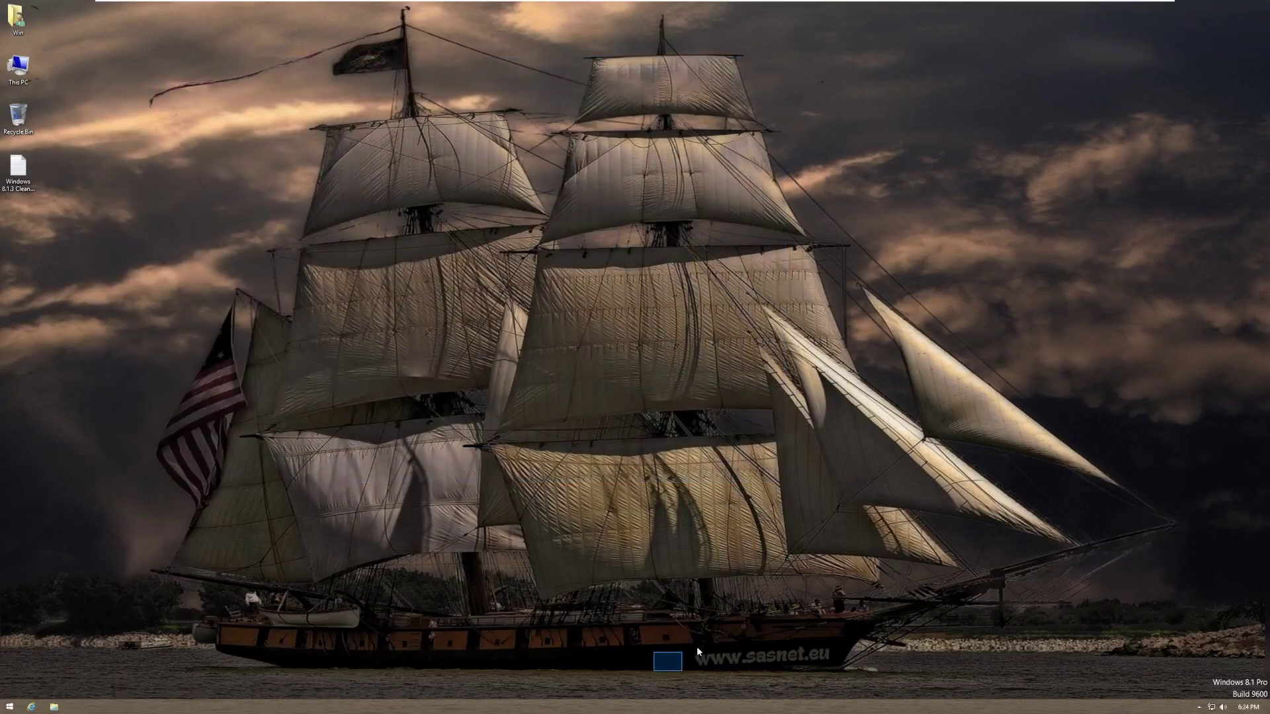
pyautogui.moveTo(698, 651); pyautogui.dragTo(839, 641)
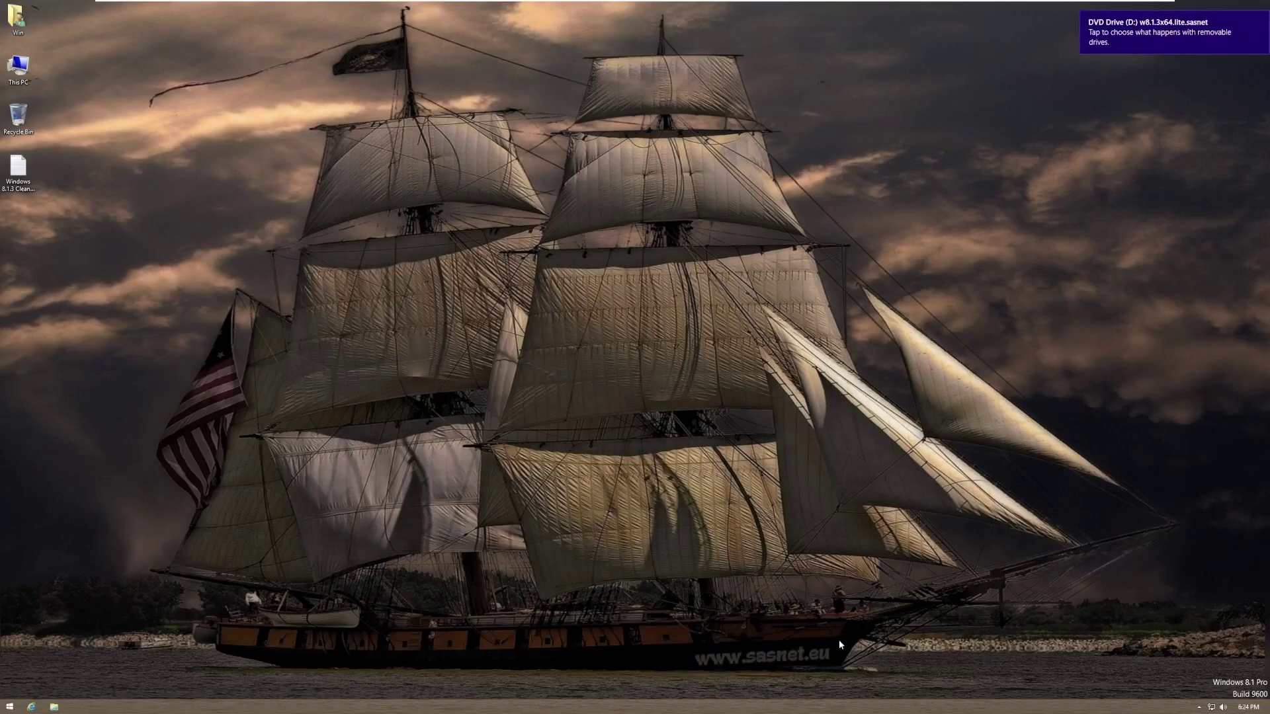
pyautogui.doubleClick(18, 19)
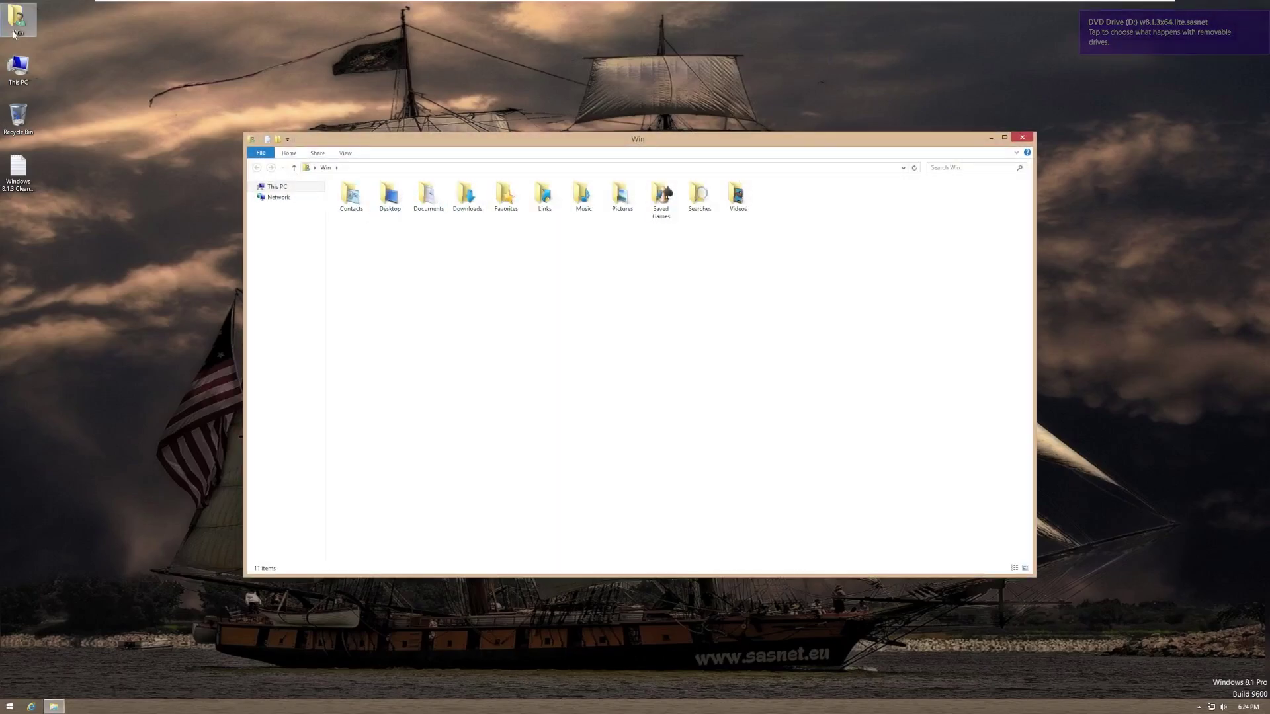
pyautogui.click(1022, 137)
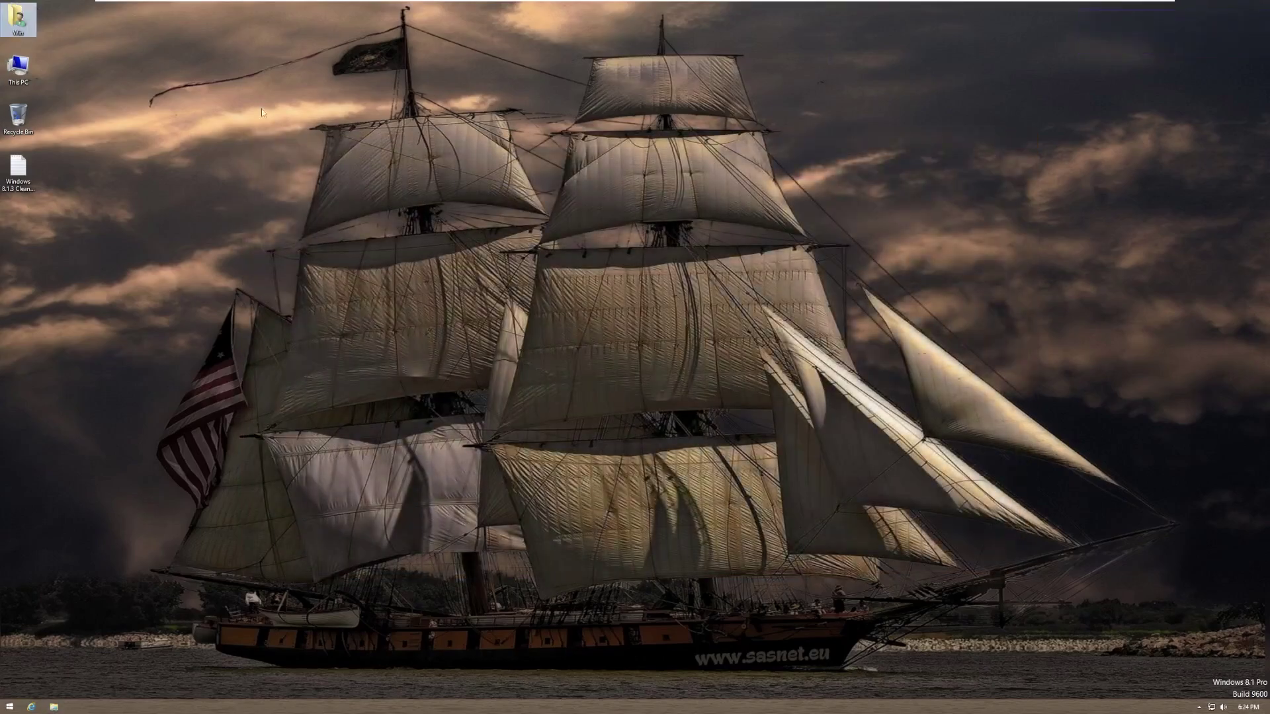
# View This PC's system information properties, then open the empty Recycle Bin.
pyautogui.rightClick(13, 66)
pyautogui.click(56, 169)
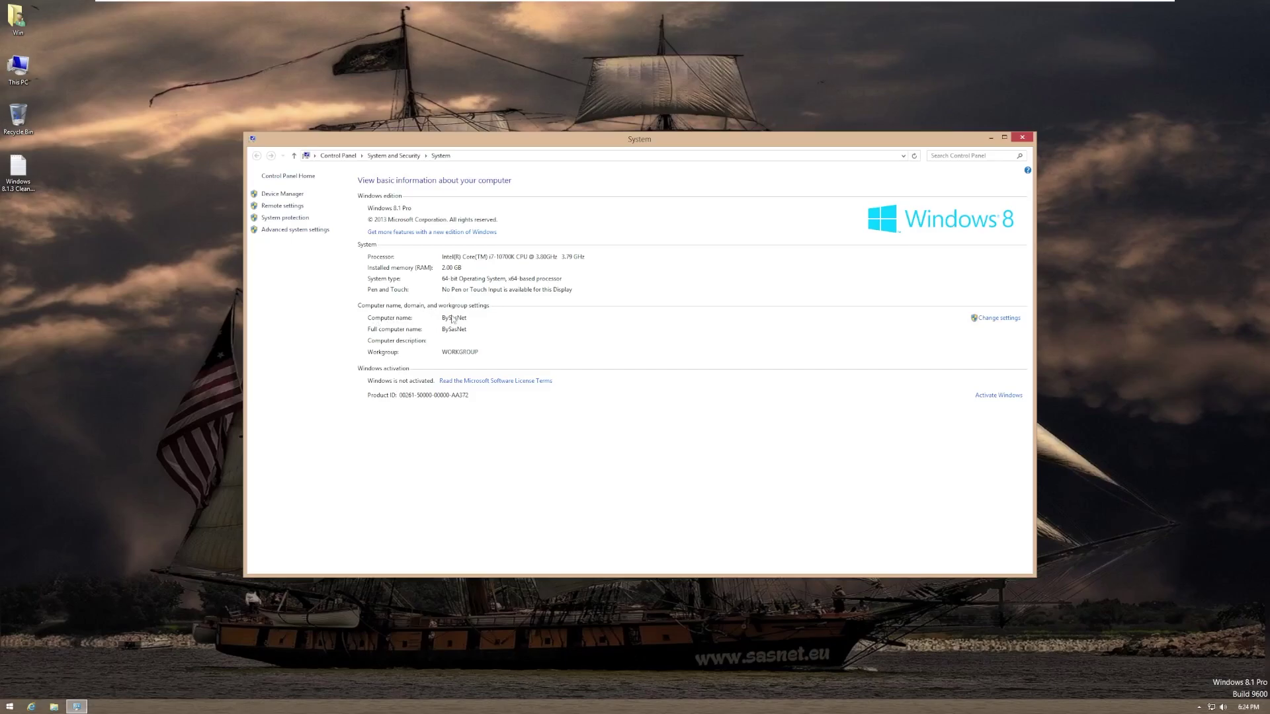
pyautogui.click(1022, 137)
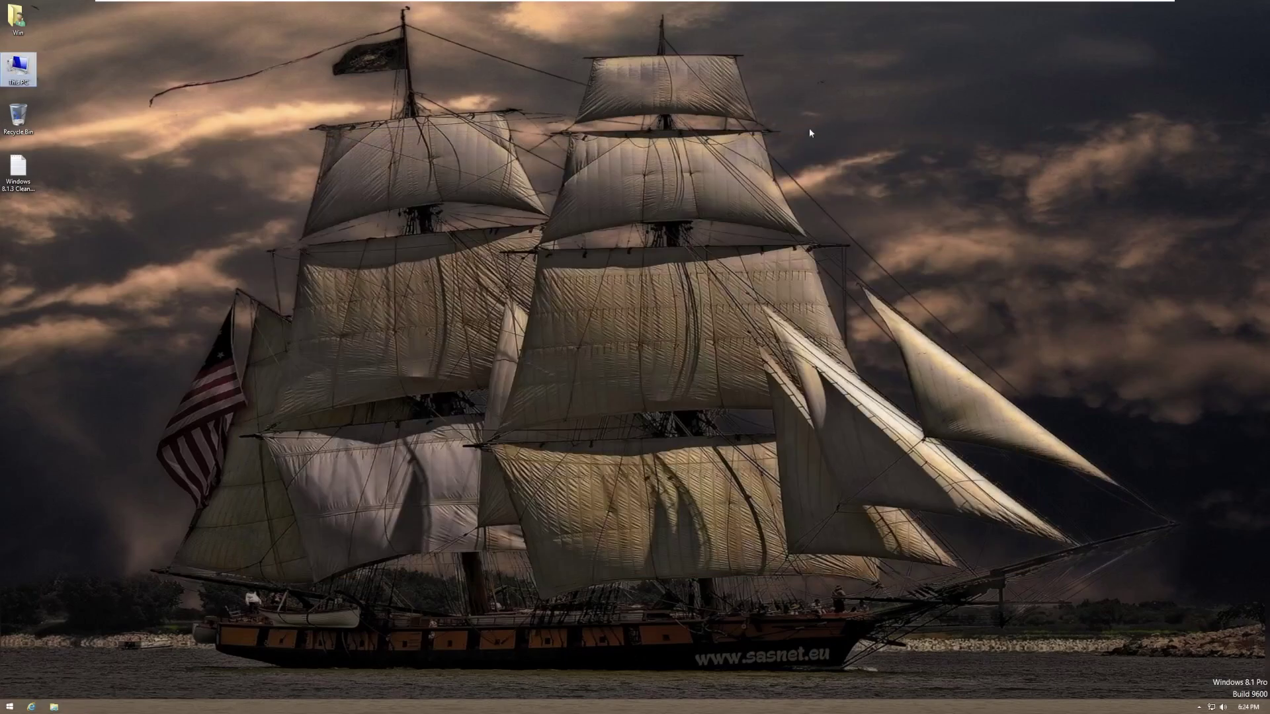
pyautogui.doubleClick(19, 117)
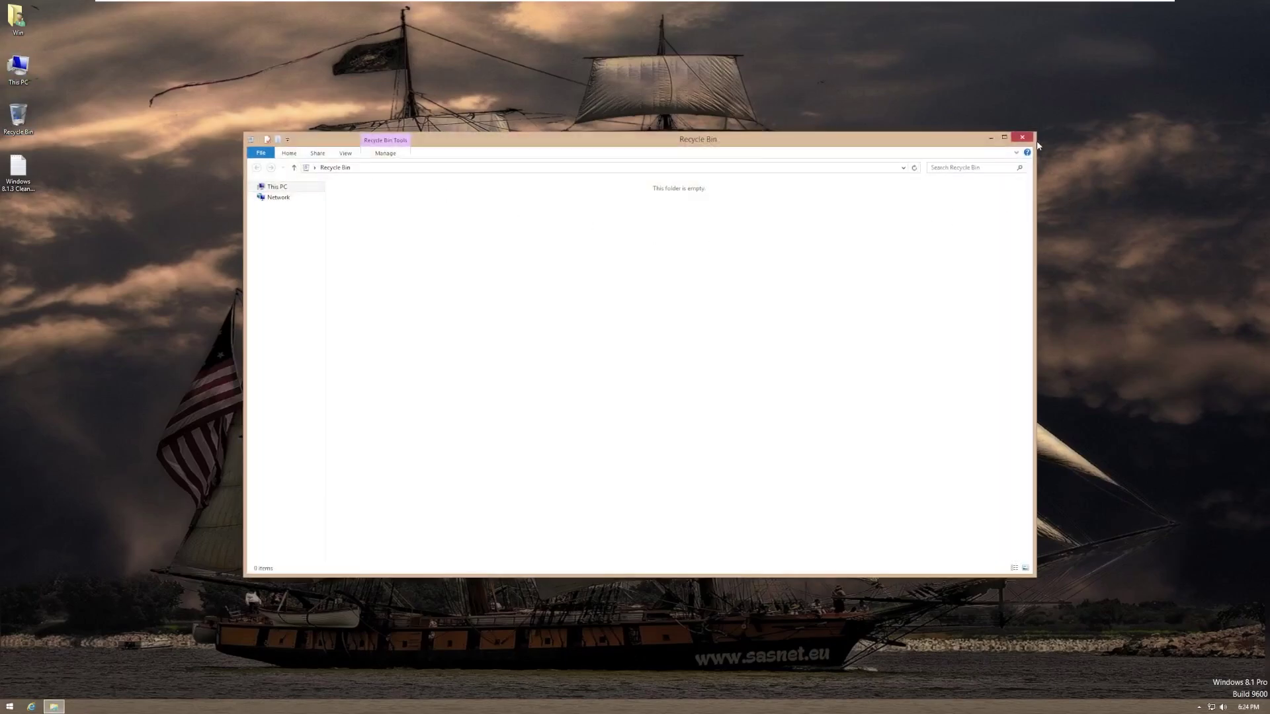
# Close the Recycle Bin and open 'Windows 8.1.3 Cleaned By SasNet.txt' in Notepad.
pyautogui.click(1023, 138)
pyautogui.press('Down')
pyautogui.press('Return')
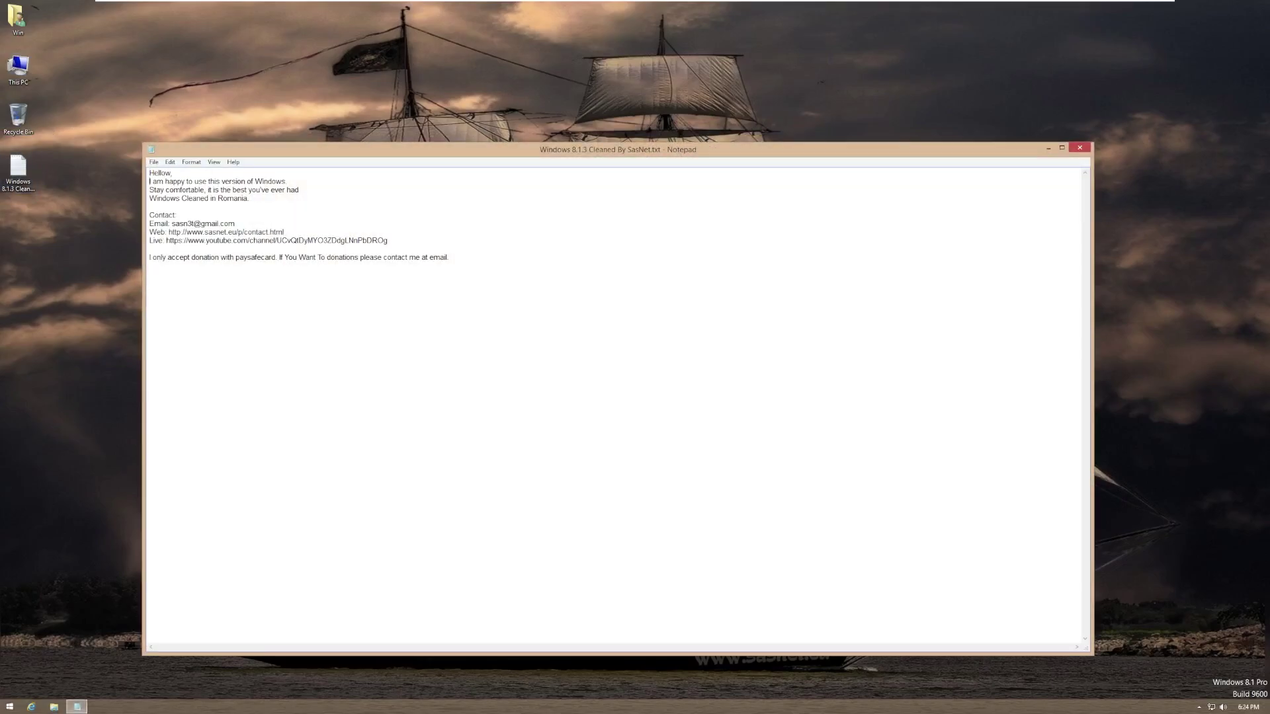
# Select the message line by line from greeting through contact details to the final line, then maximize Notepad.
pyautogui.hotkey('shift', 'Right')
pyautogui.hotkey('shift', 'Right')
pyautogui.hotkey('shift', 'Right')
pyautogui.hotkey('shift', 'Right')
pyautogui.hotkey('shift', 'Right')
pyautogui.hotkey('shift', 'Right')
pyautogui.hotkey('shift', 'Right')
pyautogui.hotkey('shift', 'Right')
pyautogui.hotkey('shift', 'Right')
pyautogui.hotkey('shift', 'Right')
pyautogui.hotkey('shift', 'Right')
pyautogui.hotkey('shift', 'Right')
pyautogui.hotkey('shift', 'Right')
pyautogui.hotkey('shift', 'Right')
pyautogui.hotkey('shift', 'Right')
pyautogui.hotkey('shift', 'Right')
pyautogui.hotkey('shift', 'Right')
pyautogui.hotkey('shift', 'Right')
pyautogui.hotkey('shift', 'Right')
pyautogui.hotkey('shift', 'Right')
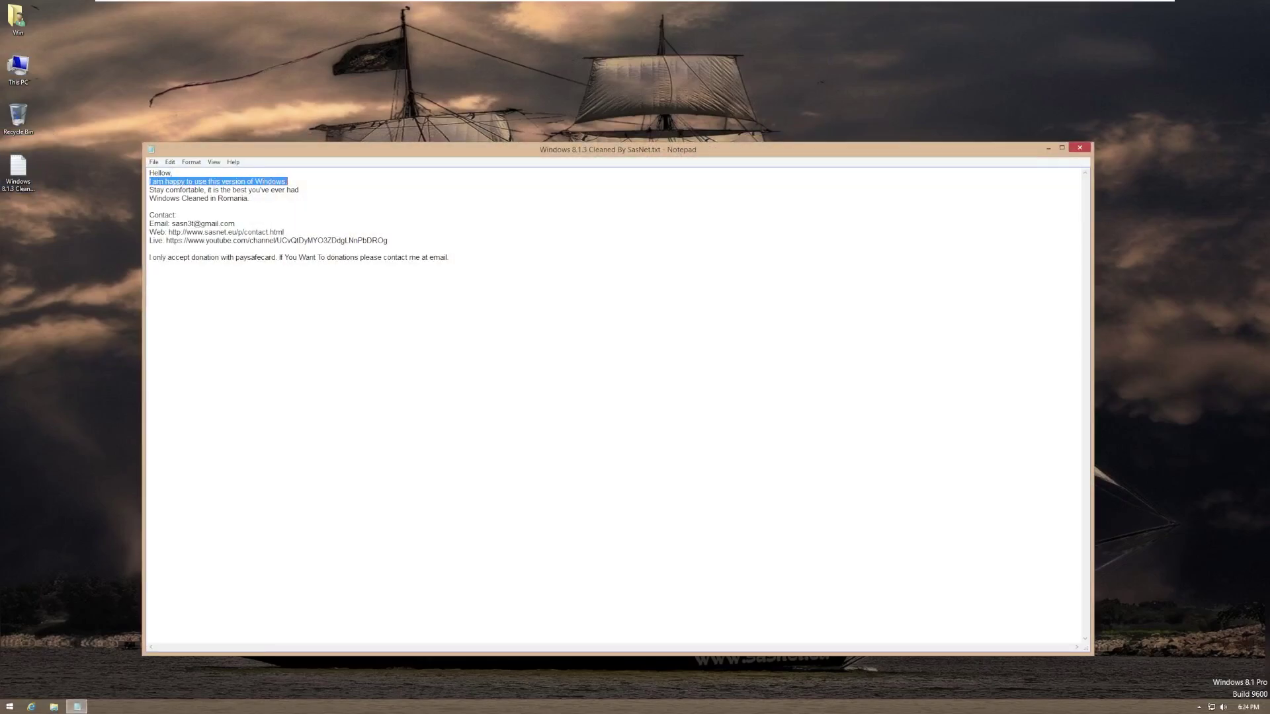
pyautogui.hotkey('shift', 'Down')
pyautogui.hotkey('shift', 'End')
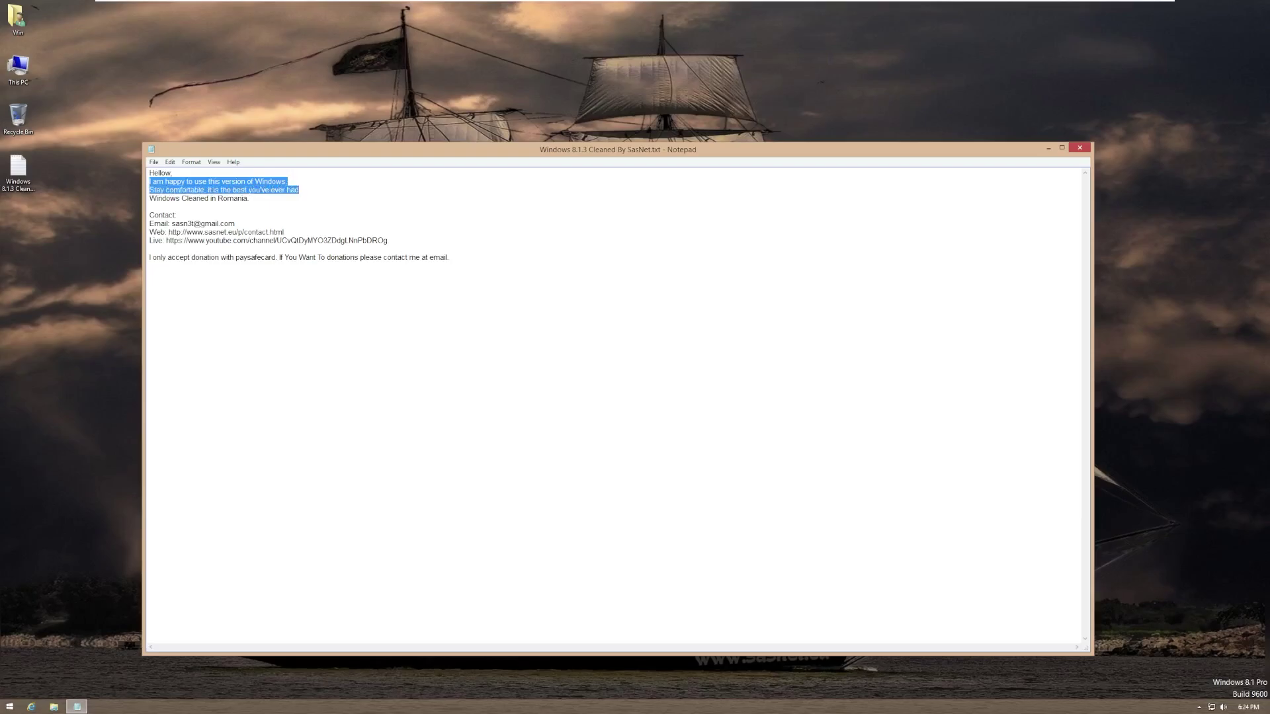
pyautogui.hotkey('shift', 'Down')
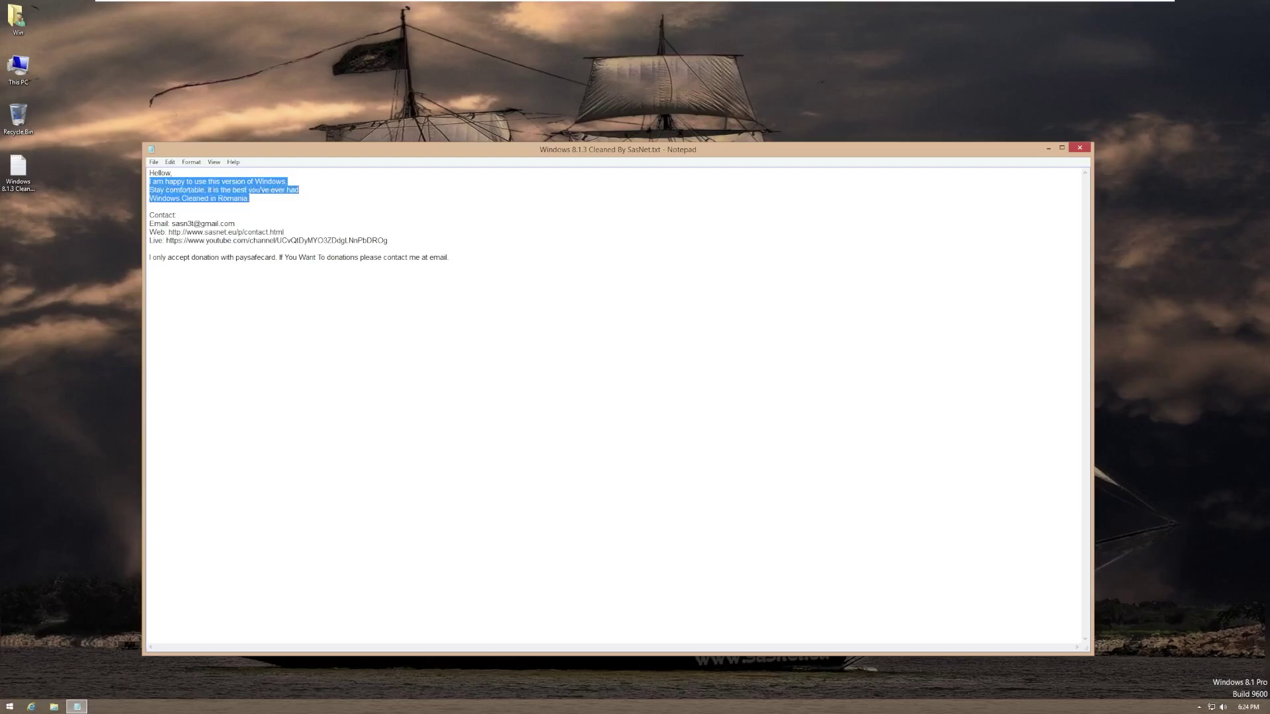
pyautogui.hotkey('shift', 'Down')
pyautogui.hotkey('shift', 'Down')
pyautogui.hotkey('shift', 'Down')
pyautogui.hotkey('shift', 'Down')
pyautogui.hotkey('shift', 'Down')
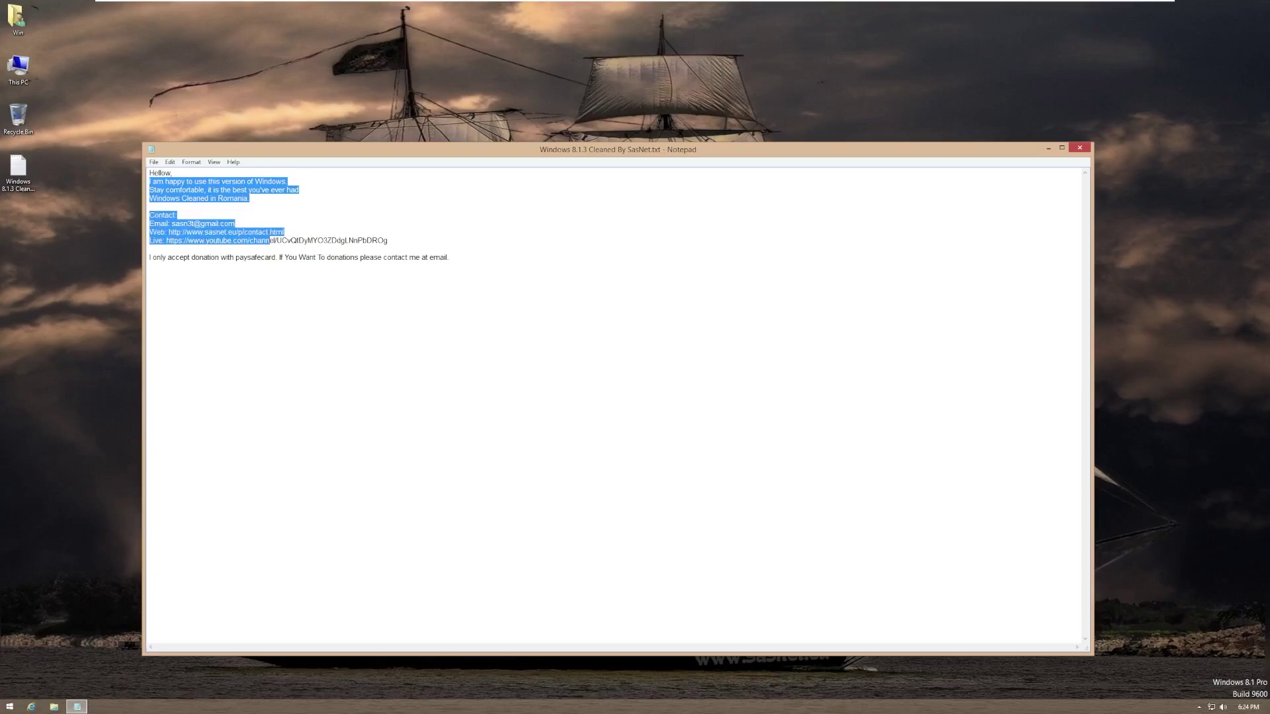
pyautogui.hotkey('shift', 'Right')
pyautogui.hotkey('shift', 'Right')
pyautogui.hotkey('shift', 'Right')
pyautogui.hotkey('shift', 'Right')
pyautogui.hotkey('shift', 'Up')
pyautogui.hotkey('shift', 'Down')
pyautogui.hotkey('shift', 'End')
pyautogui.hotkey('shift', 'Left')
pyautogui.hotkey('shift', 'Left')
pyautogui.hotkey('shift', 'Left')
pyautogui.hotkey('shift', 'Left')
pyautogui.hotkey('shift', 'Left')
pyautogui.hotkey('shift', 'End')
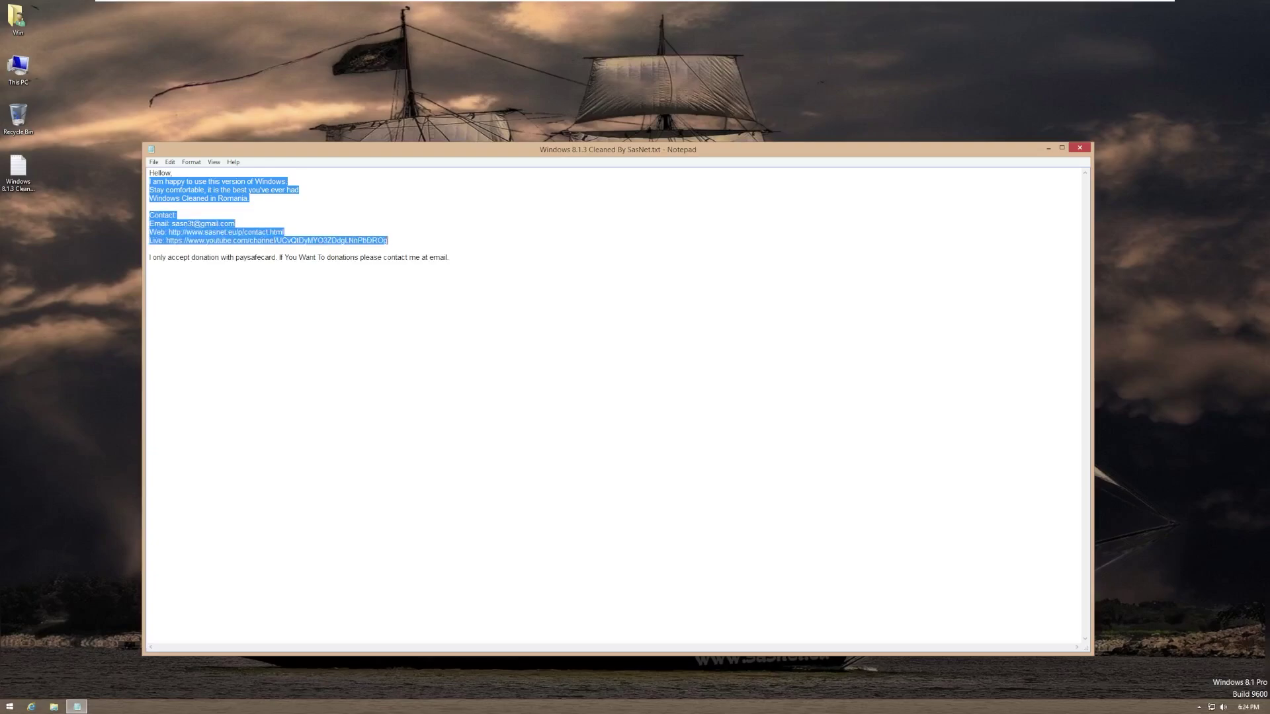
pyautogui.hotkey('shift', 'Down')
pyautogui.hotkey('shift', 'Down')
pyautogui.hotkey('shift', 'End')
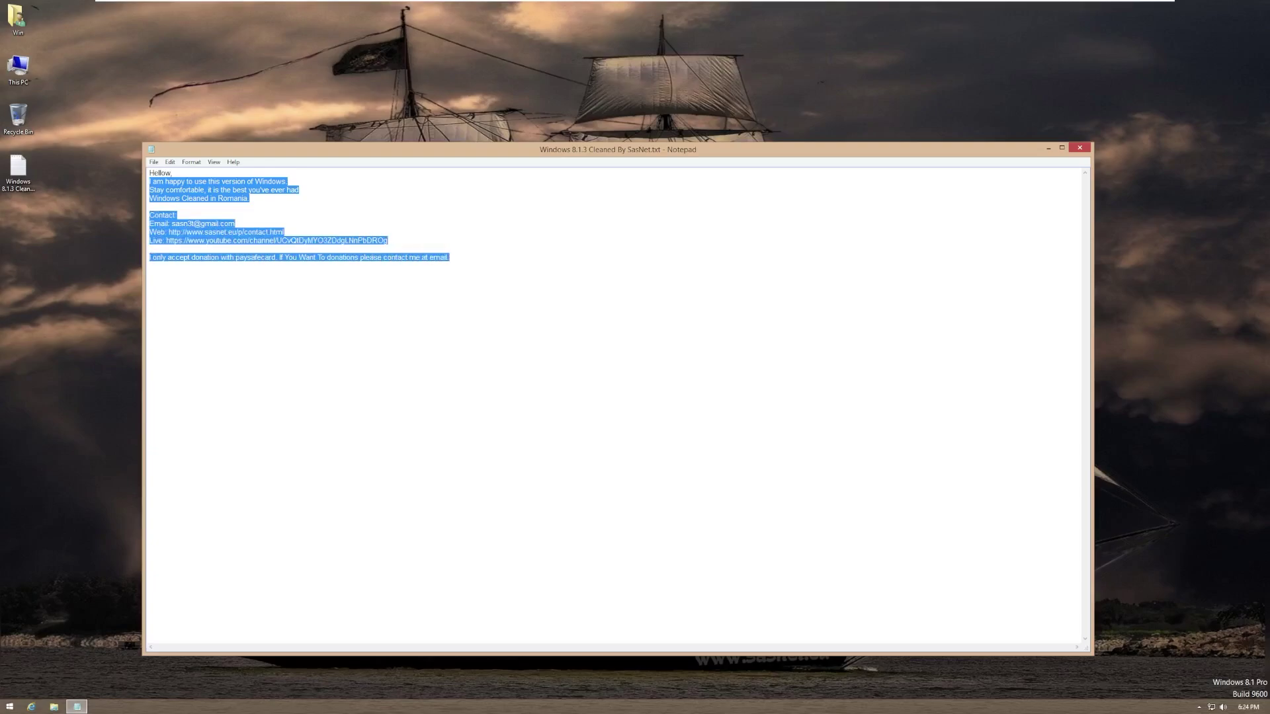
pyautogui.click(1061, 147)
# Close Notepad and check the taskbar options and the calendar clock.
pyautogui.click(1259, 7)
pyautogui.moveTo(373, 418); pyautogui.dragTo(298, 627)
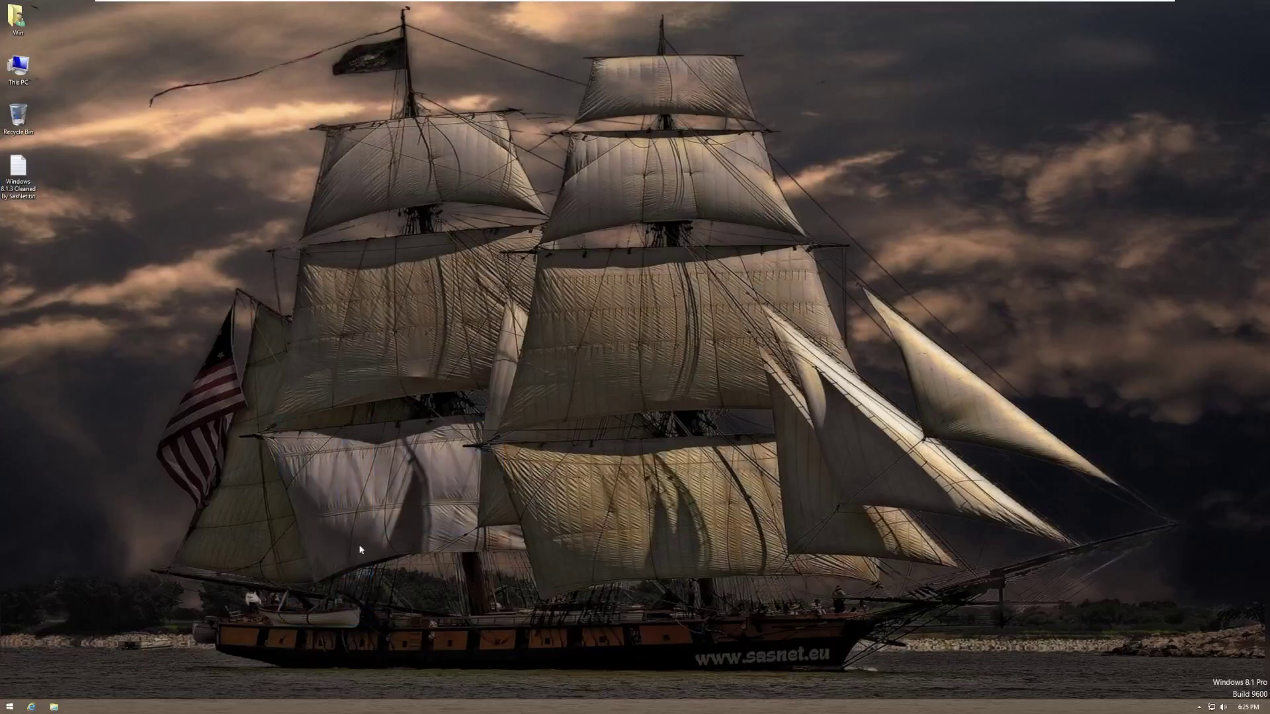
pyautogui.rightClick(1095, 707)
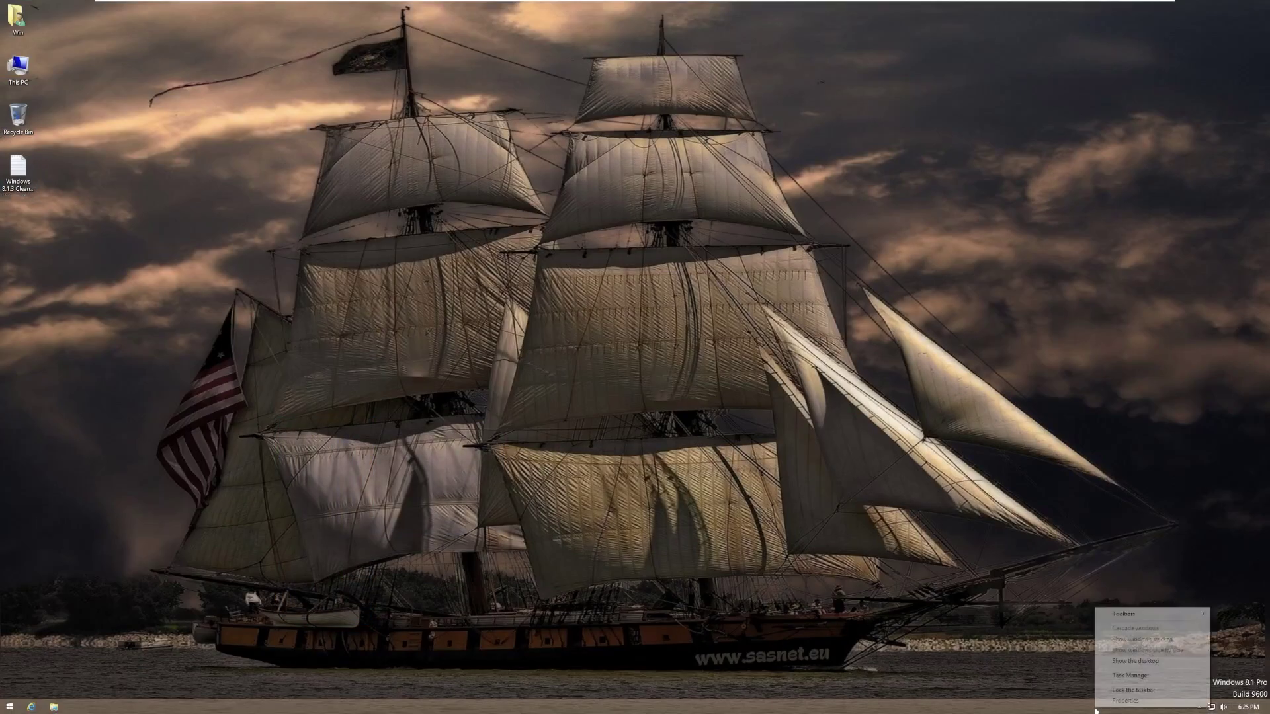
pyautogui.click(963, 663)
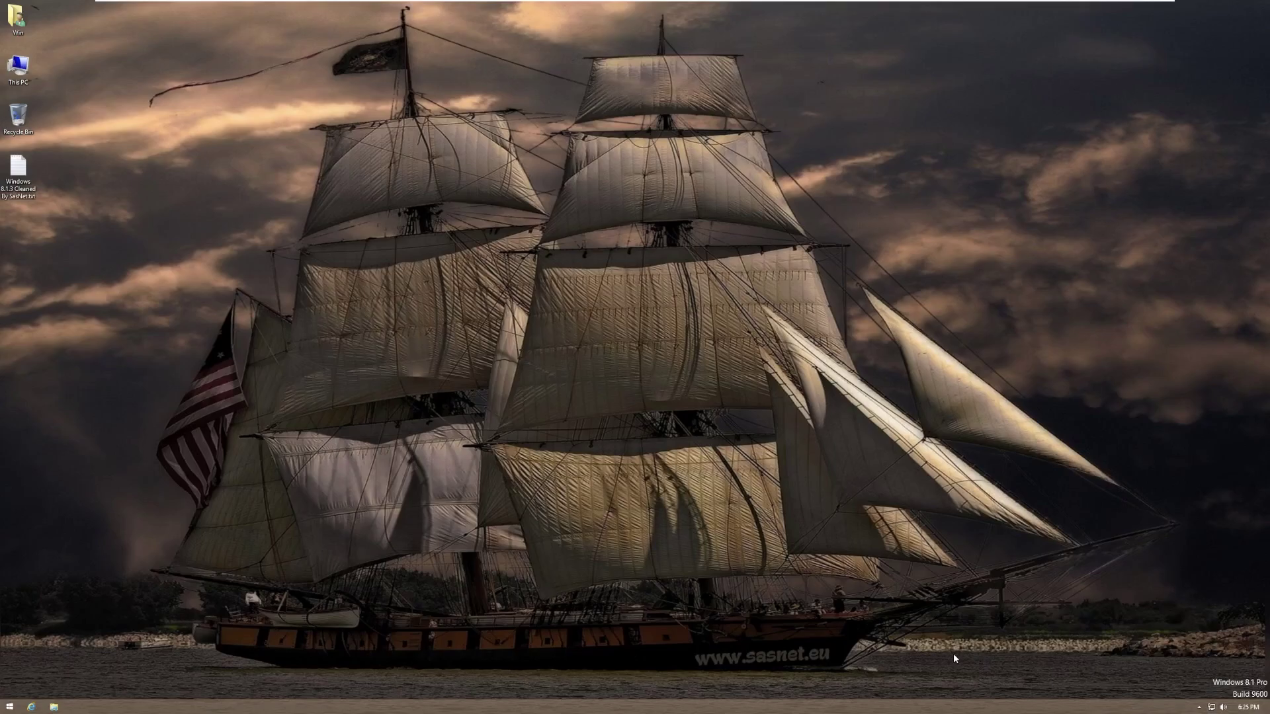
pyautogui.click(1249, 707)
pyautogui.click(936, 623)
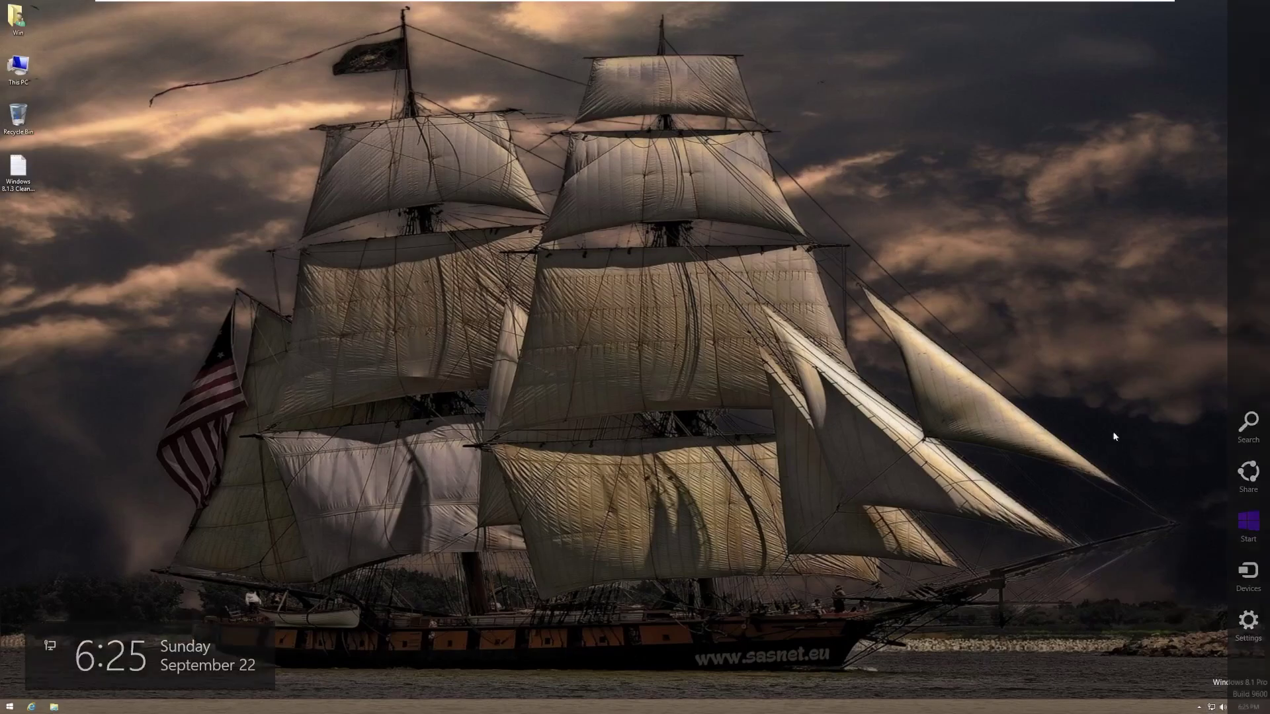
# Check the volume slider and the network connection status in the system tray.
pyautogui.click(1223, 707)
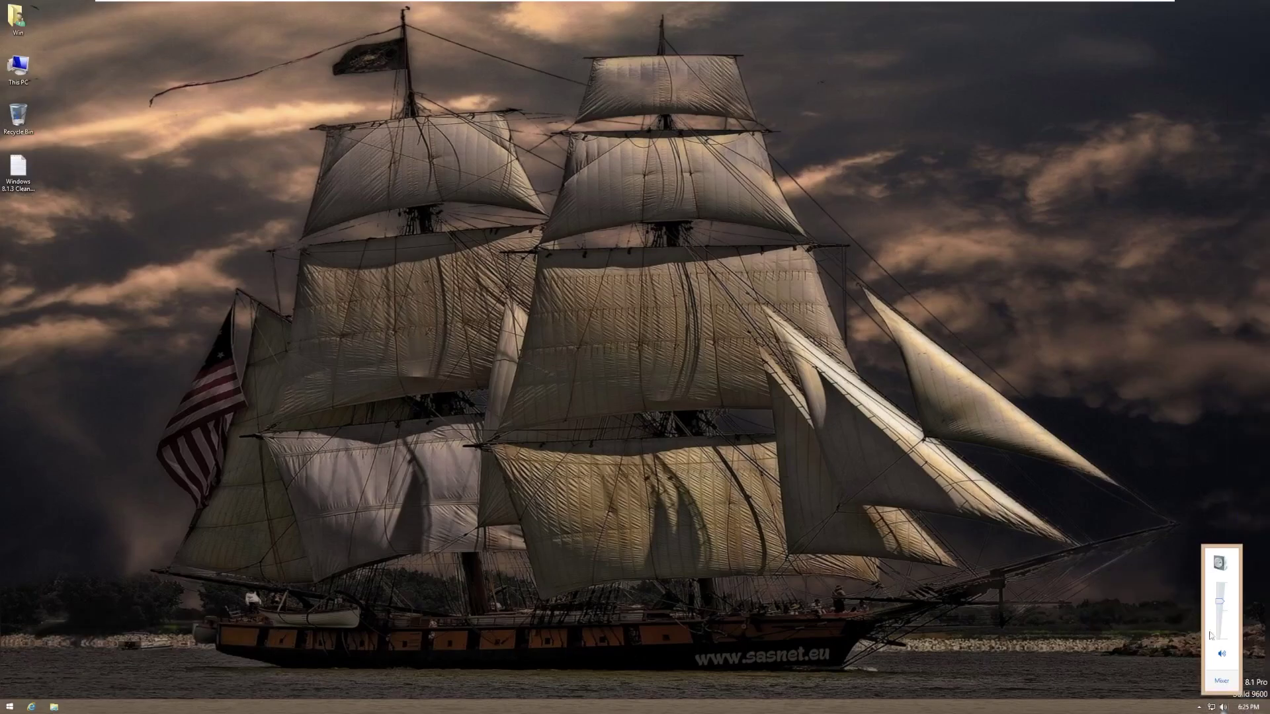
pyautogui.scroll(-10, 1223, 603)
pyautogui.scroll(13, 1223, 604)
pyautogui.click(1211, 706)
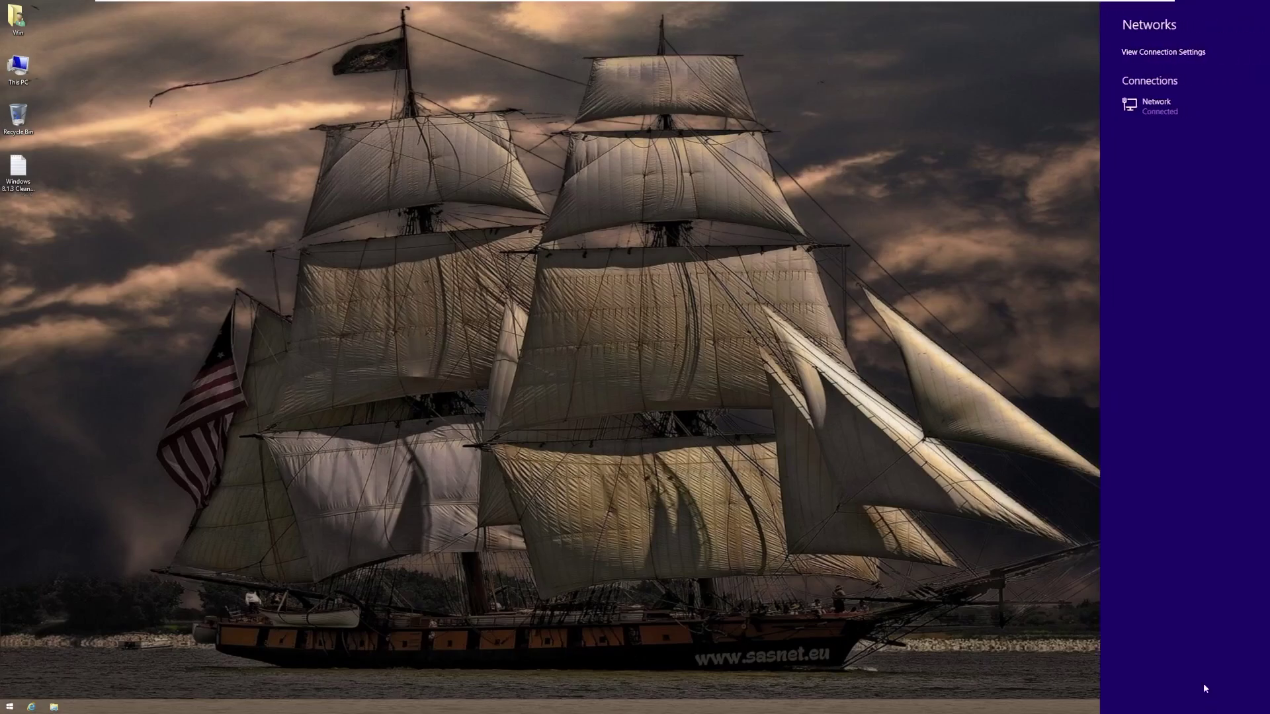
pyautogui.click(1100, 315)
# Show the hidden tray icons, then open This PC, reposition its window and browse its ribbon commands.
pyautogui.click(1198, 707)
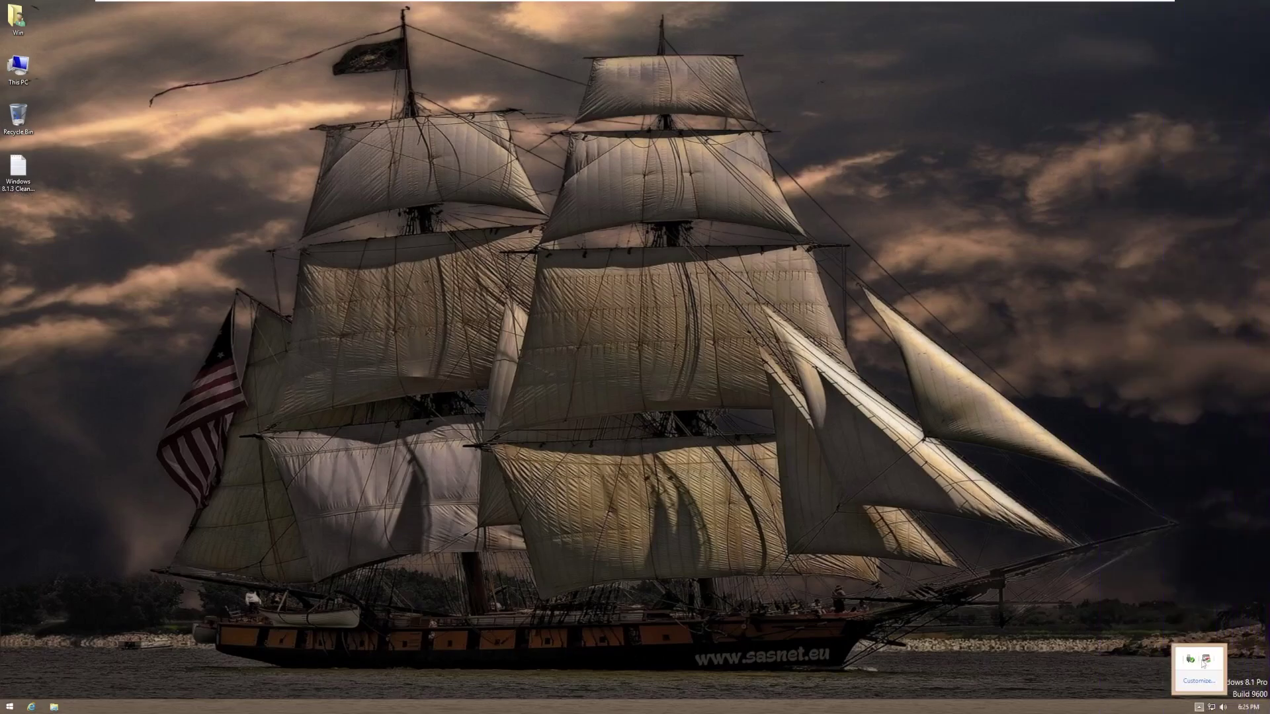
pyautogui.click(871, 566)
pyautogui.click(56, 707)
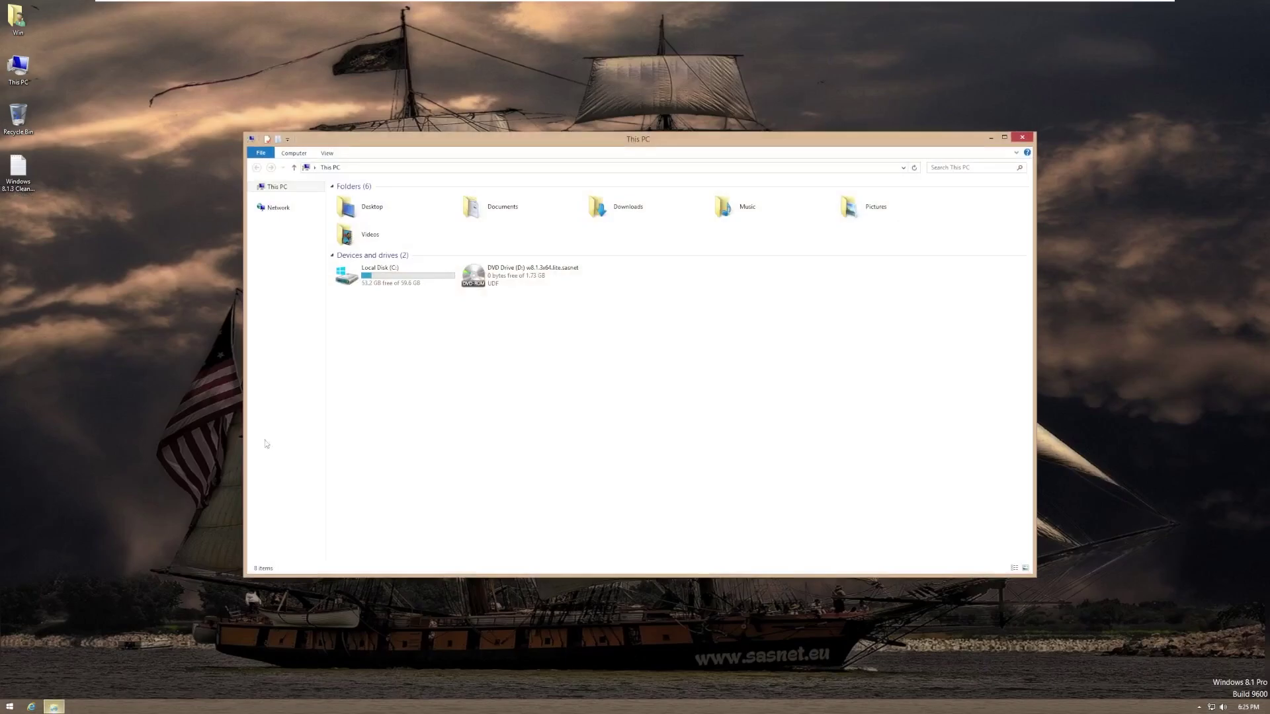
pyautogui.moveTo(394, 141); pyautogui.dragTo(319, 163)
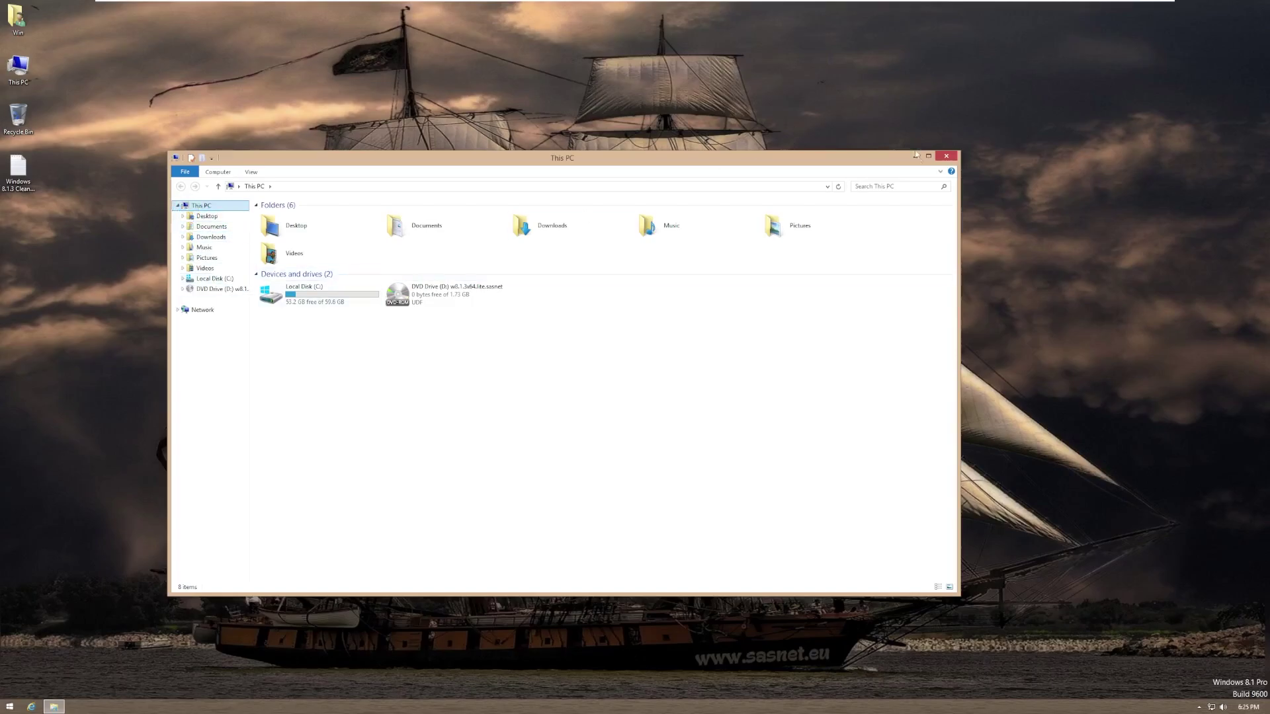
pyautogui.moveTo(283, 166); pyautogui.dragTo(276, 156)
pyautogui.click(211, 162)
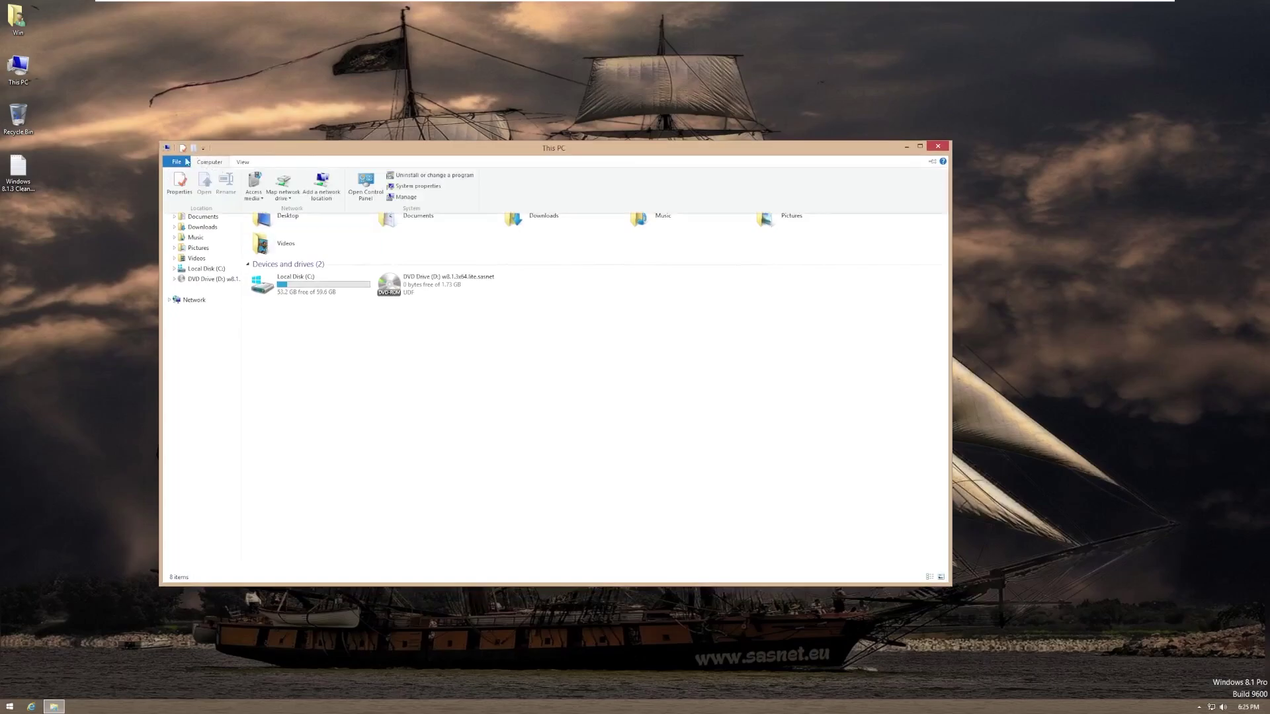
pyautogui.click(186, 162)
pyautogui.click(203, 177)
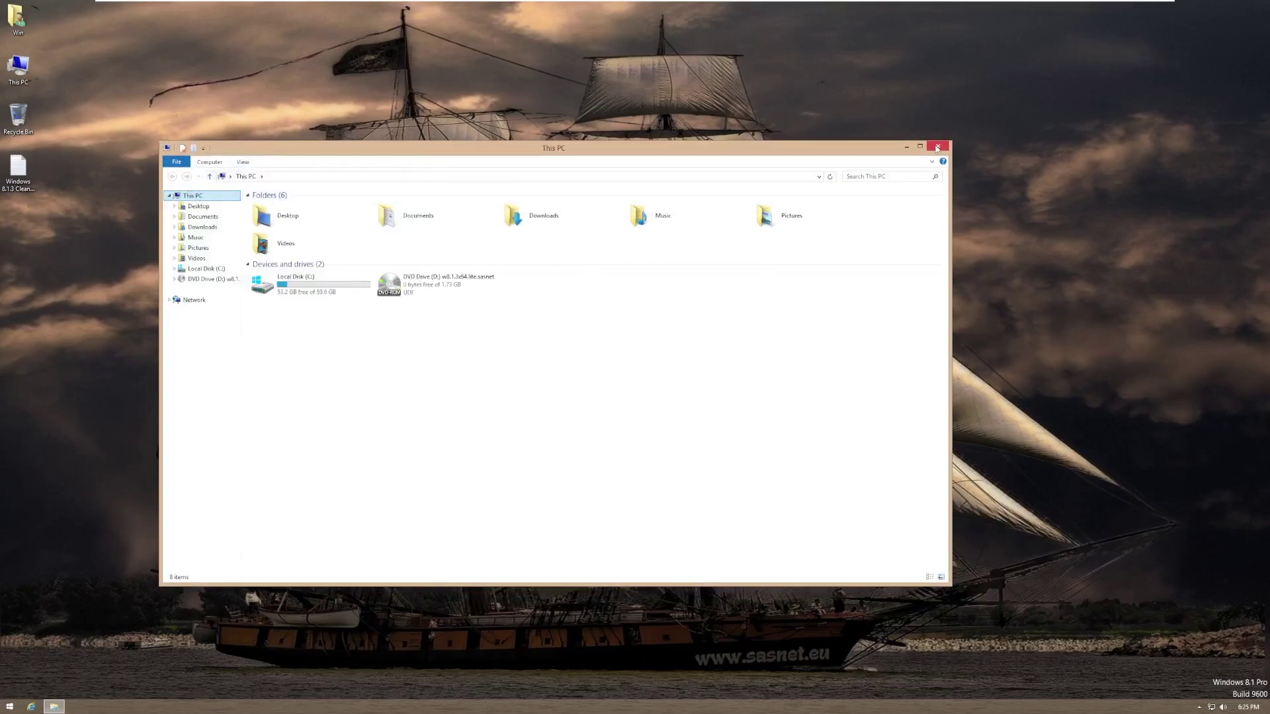
# Eject the disc from DVD Drive (D:), reopen This PC to confirm it, and go to Start.
pyautogui.rightClick(470, 280)
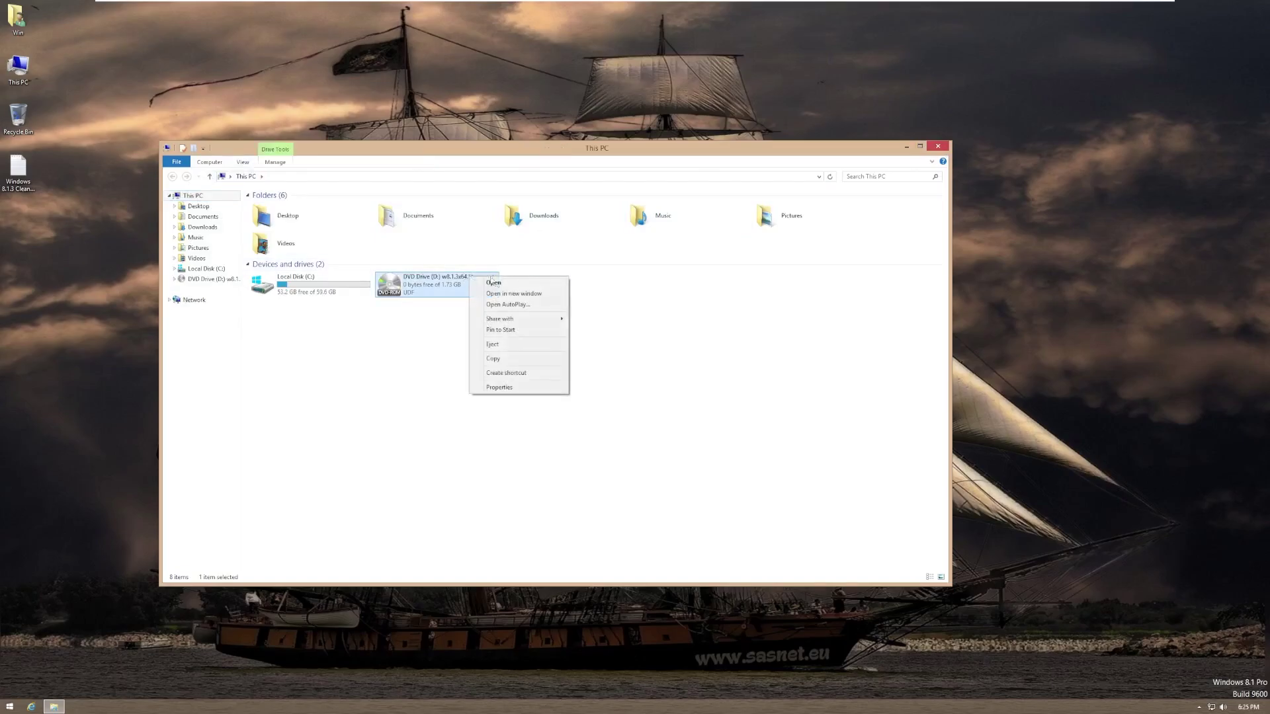
pyautogui.click(503, 345)
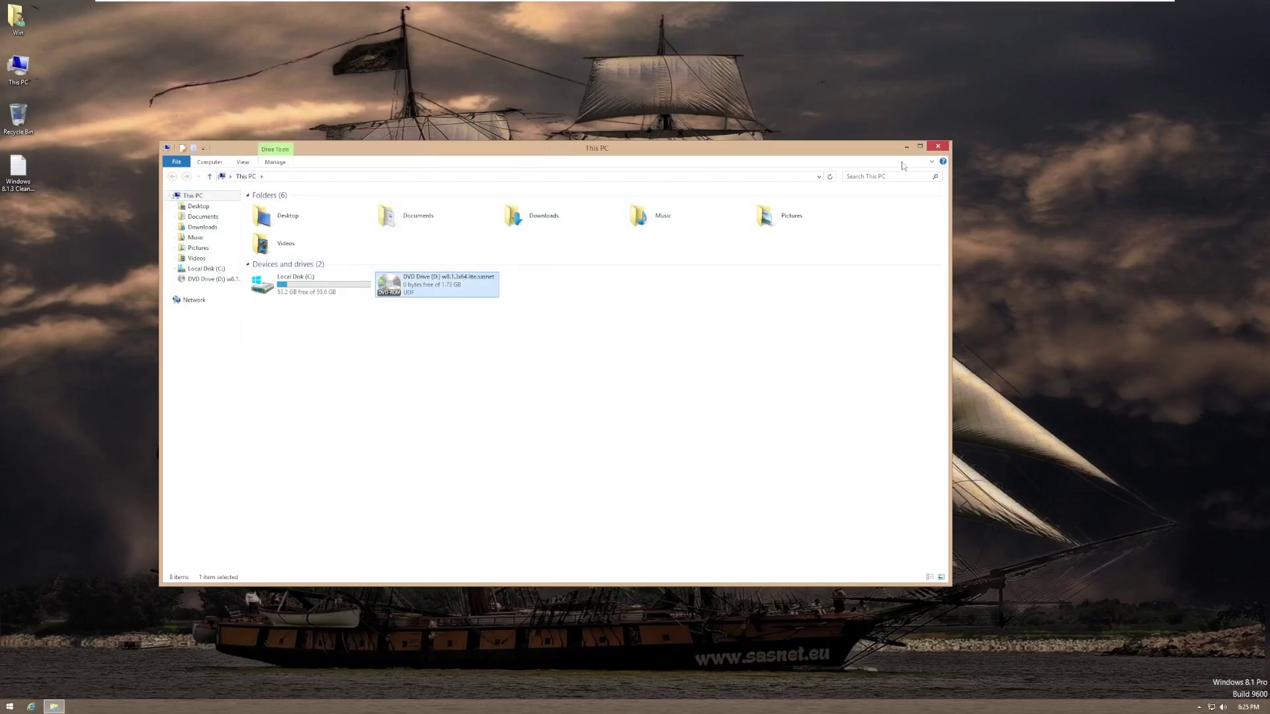
pyautogui.click(937, 146)
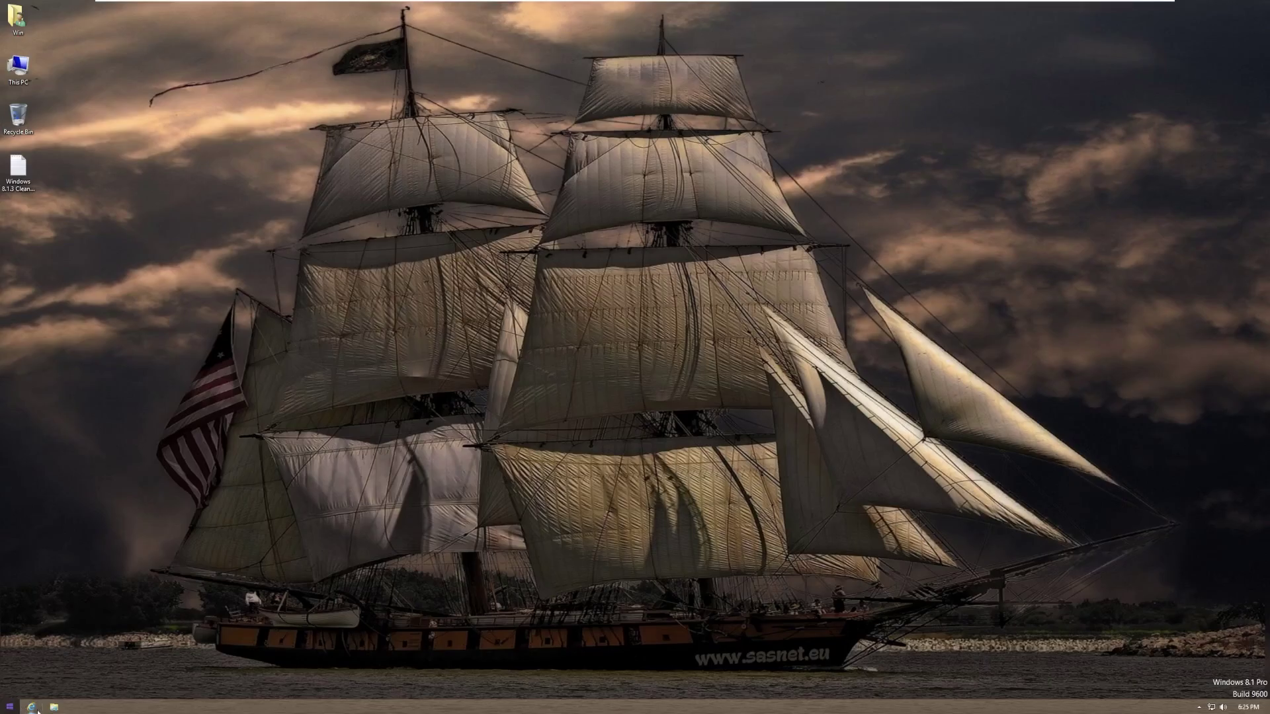
pyautogui.click(53, 706)
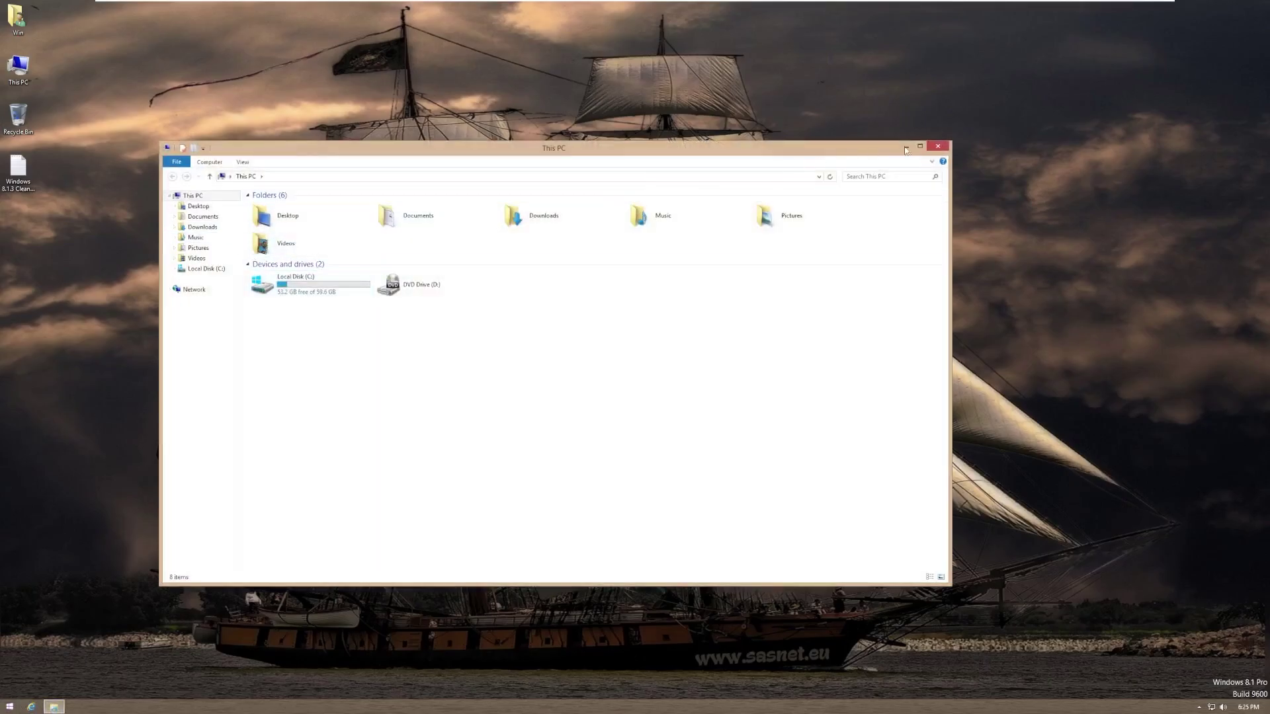
pyautogui.click(10, 706)
# Launch Internet Explorer 11 and view its About Internet Explorer version information.
pyautogui.press('super')
pyautogui.click(31, 706)
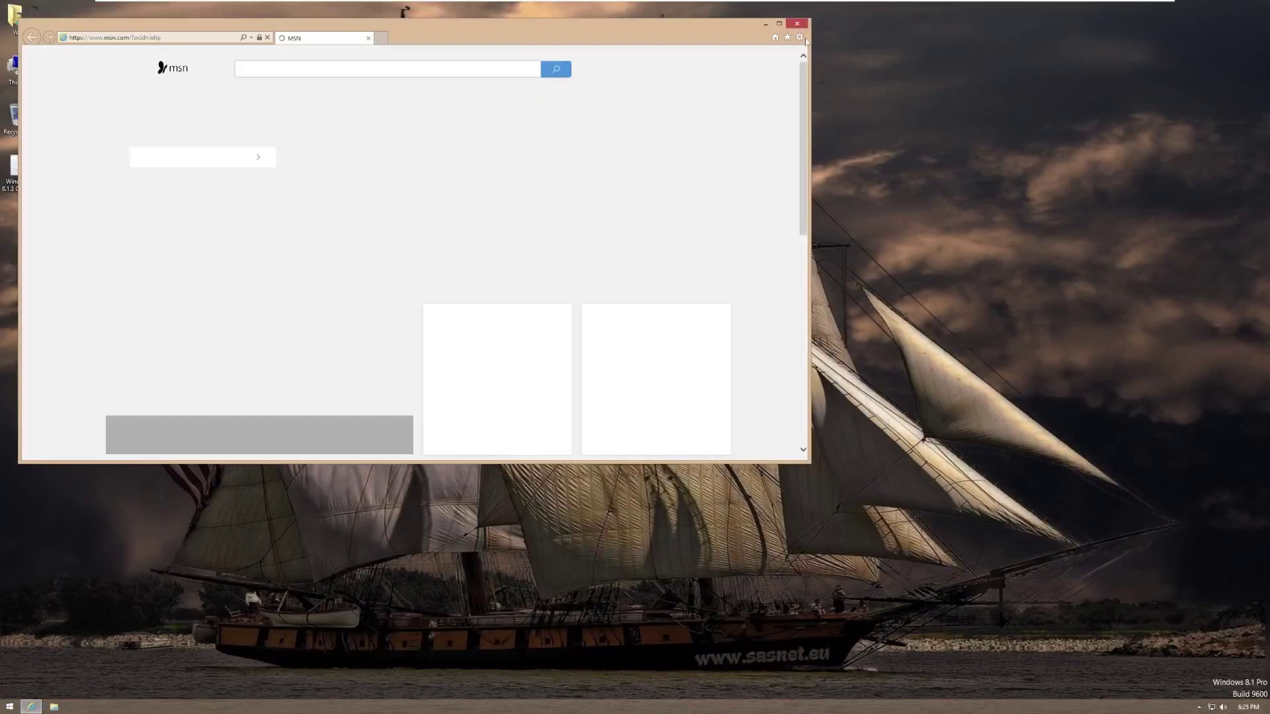
pyautogui.click(800, 37)
pyautogui.moveTo(798, 48)
pyautogui.click(721, 187)
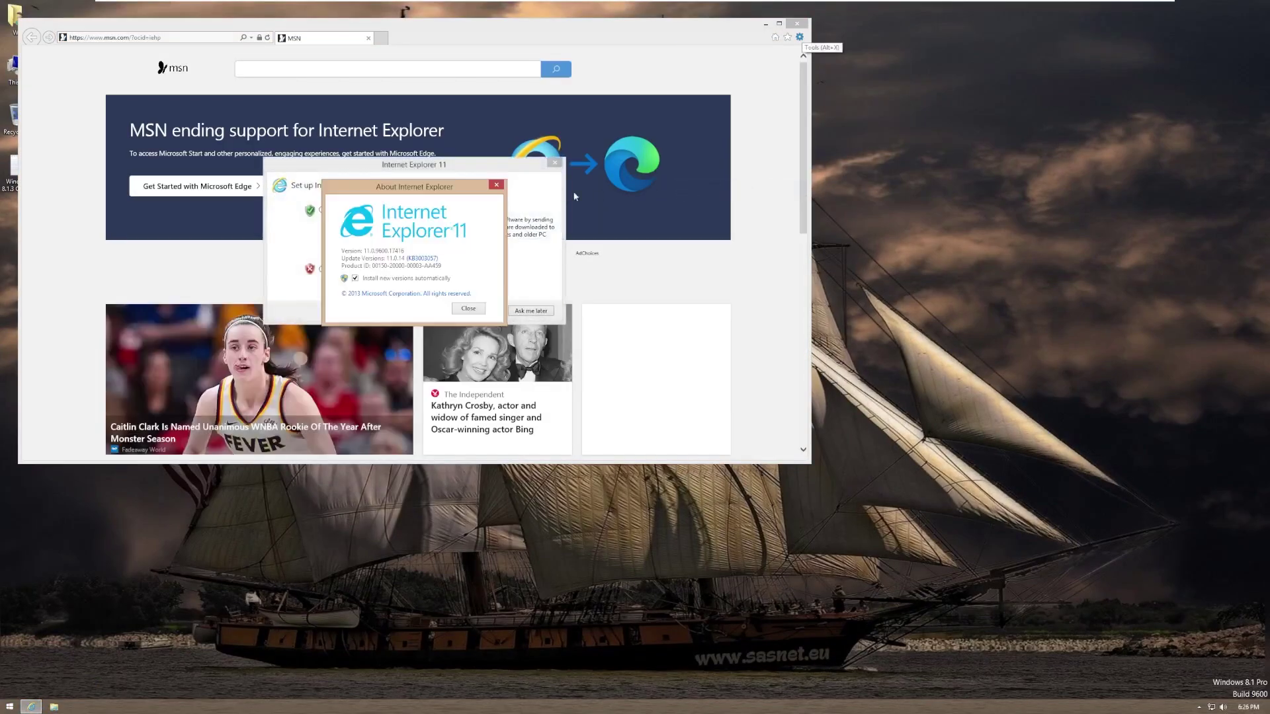
# Dismiss the About box and setup prompt, close Internet Explorer, and go to Start.
pyautogui.click(463, 308)
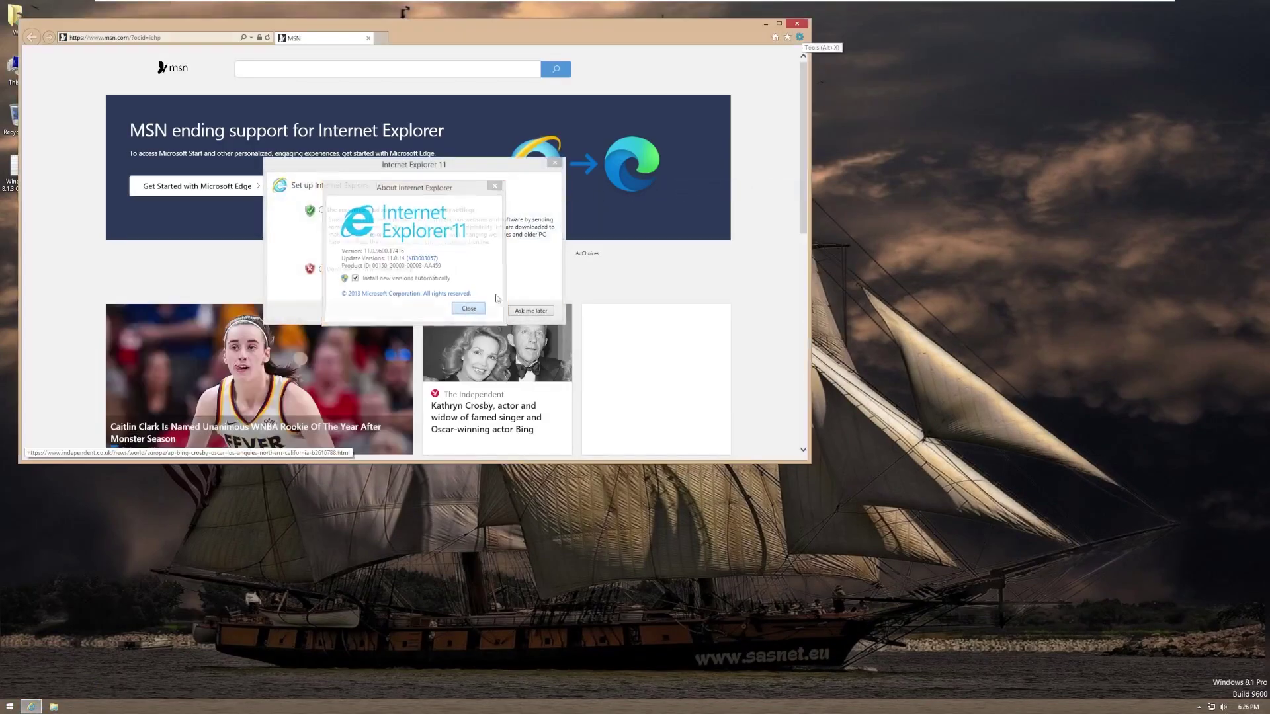
pyautogui.click(555, 162)
pyautogui.click(797, 23)
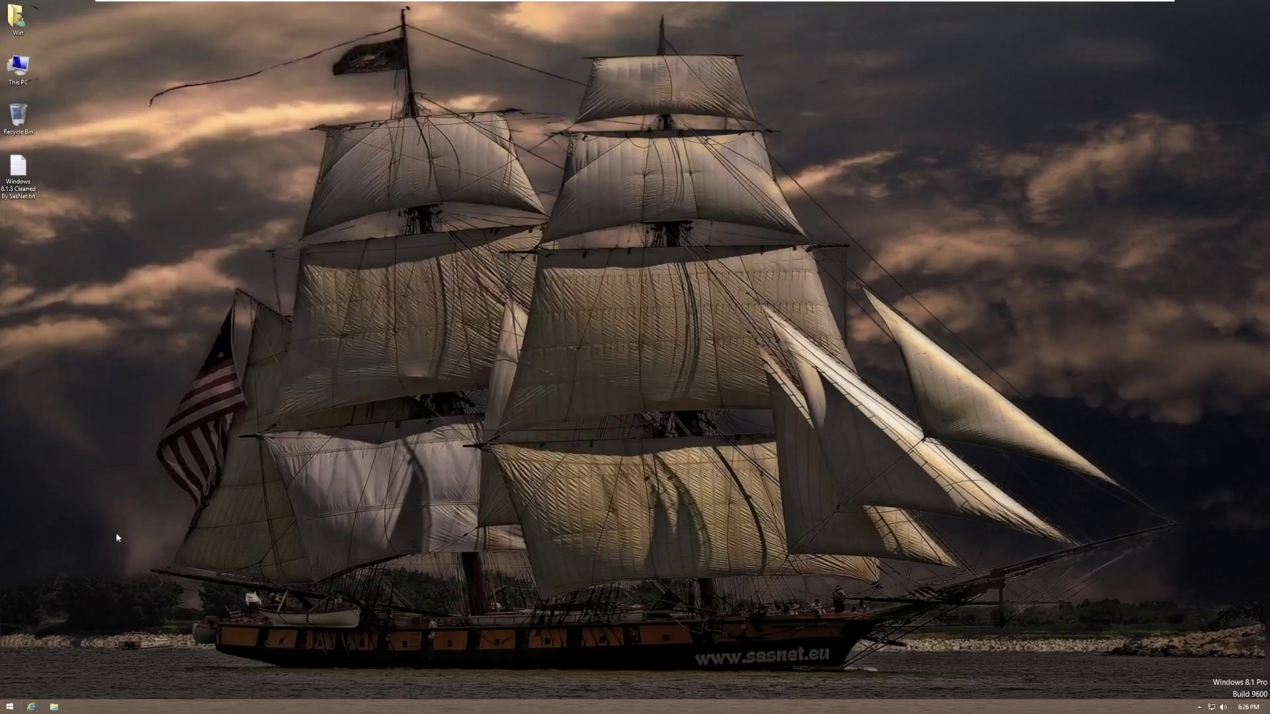
pyautogui.click(10, 707)
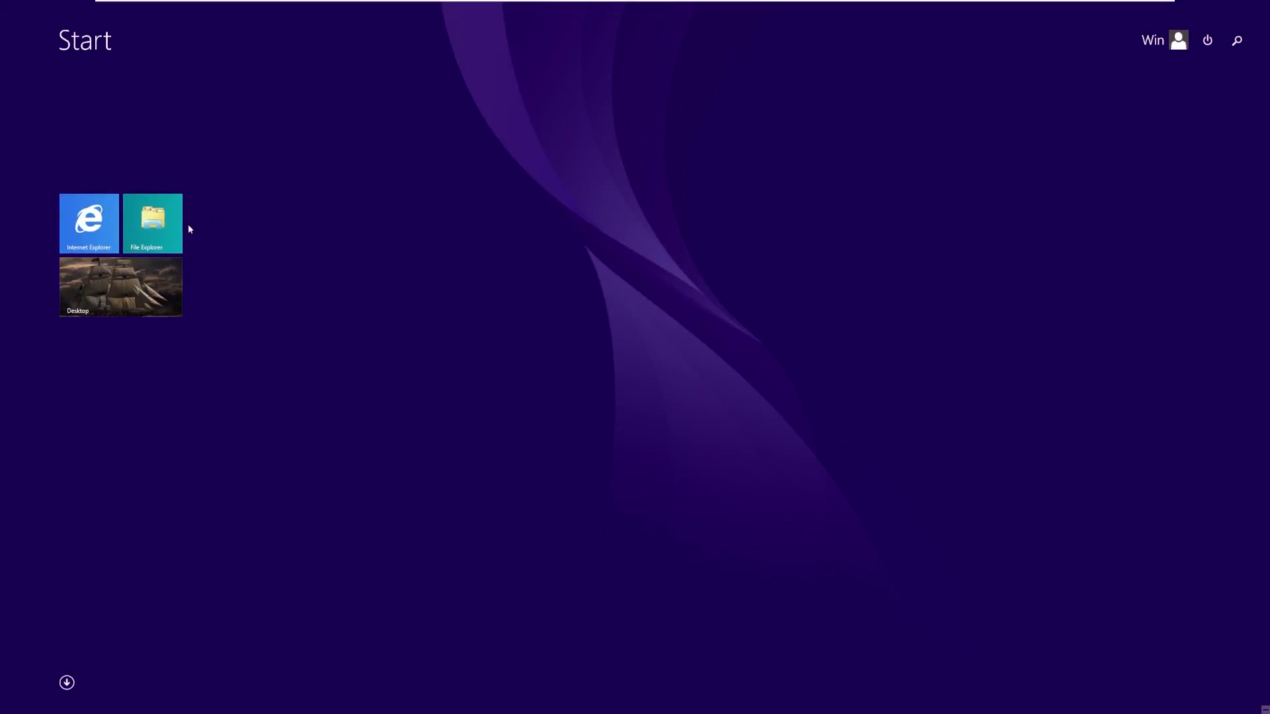
# Try the Internet Explorer Start tile and dismiss its can't-open message.
pyautogui.click(101, 233)
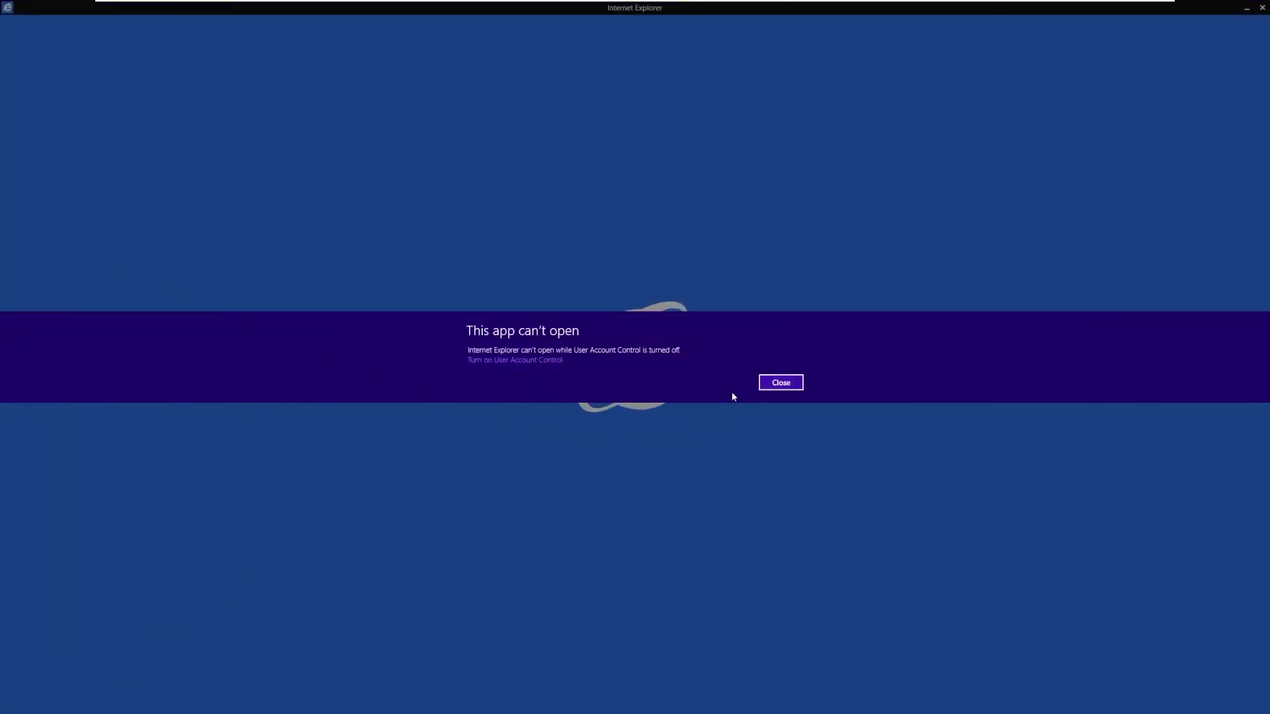
pyautogui.click(781, 383)
pyautogui.click(10, 707)
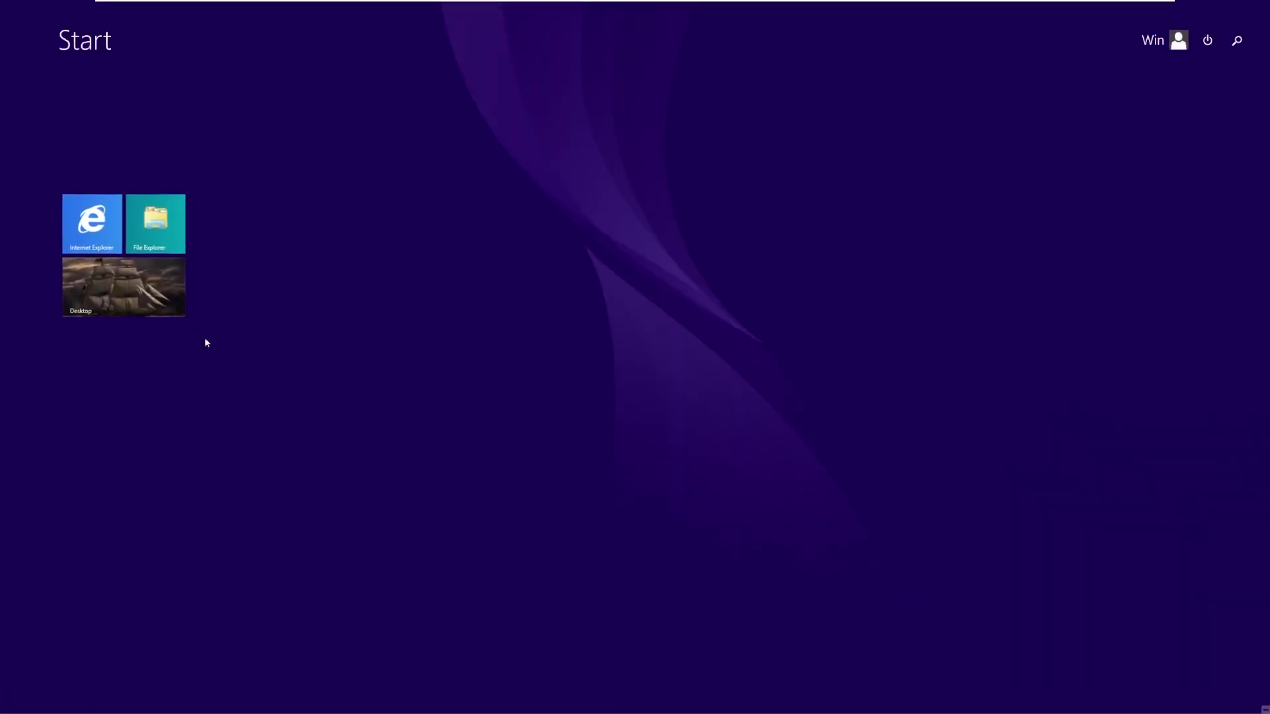
# Briefly open This PC in File Explorer, then return to the Start screen.
pyautogui.click(66, 682)
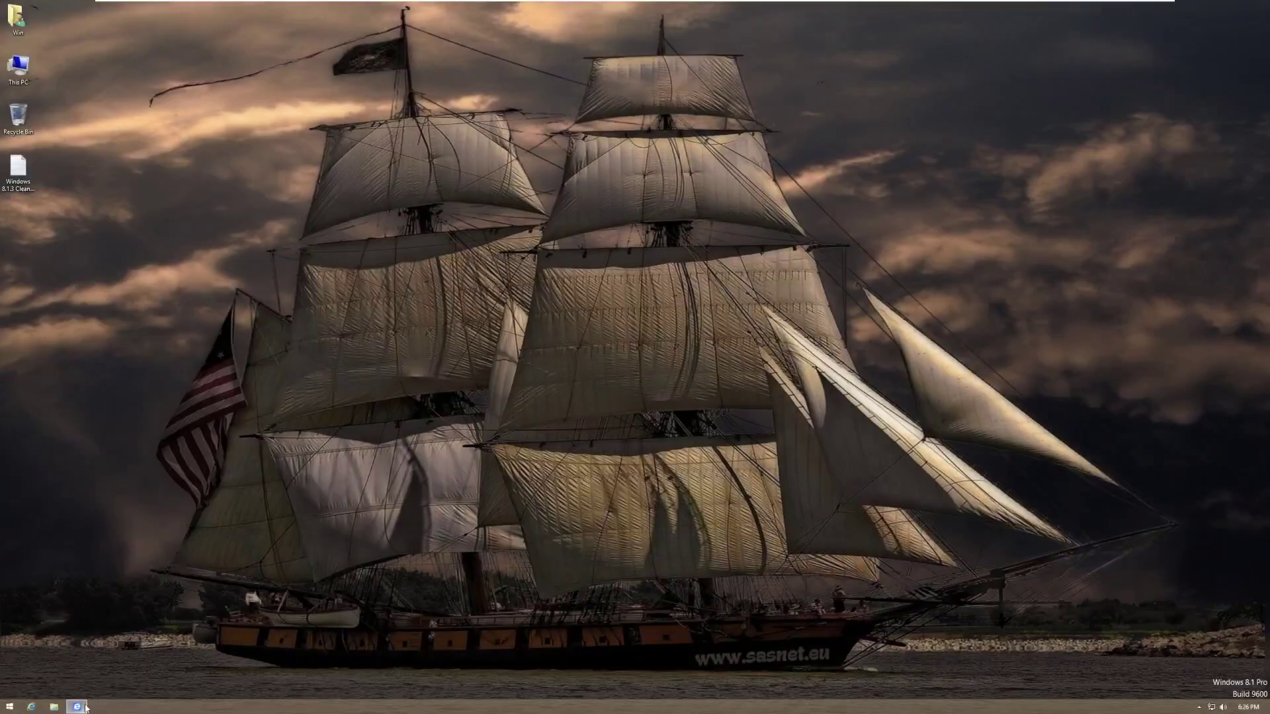
pyautogui.click(13, 705)
pyautogui.click(153, 221)
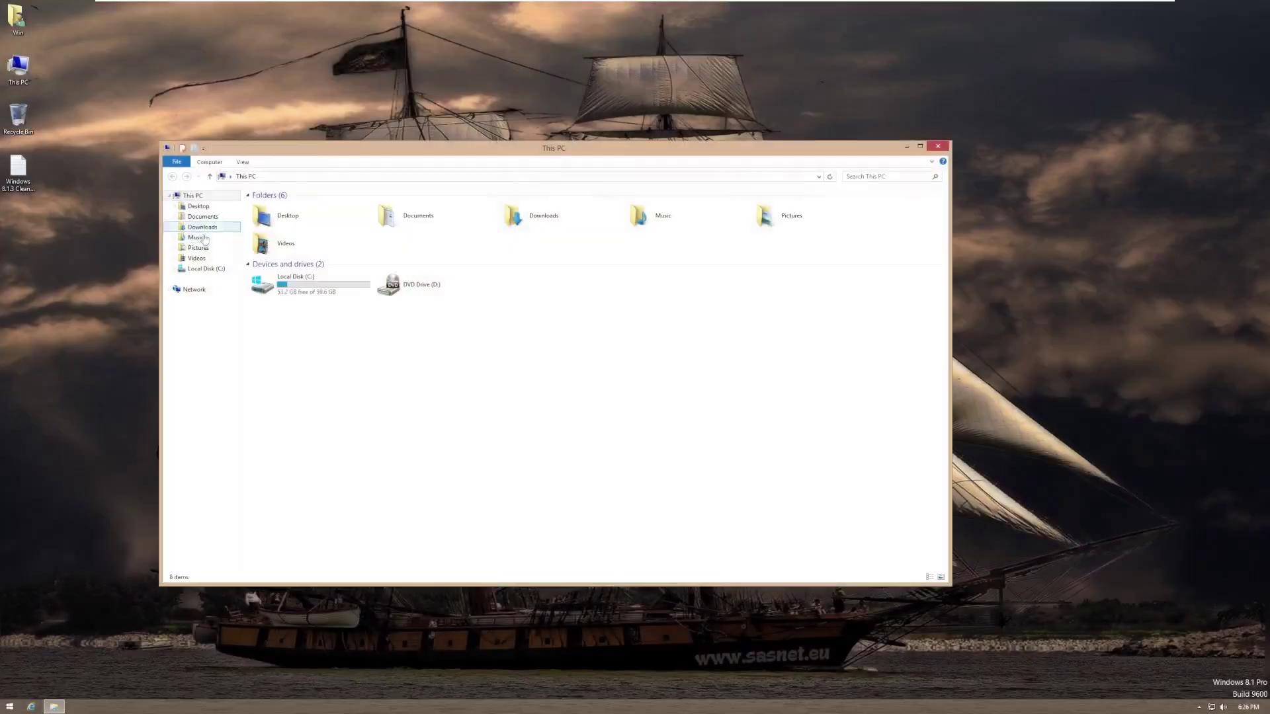
pyautogui.press('super')
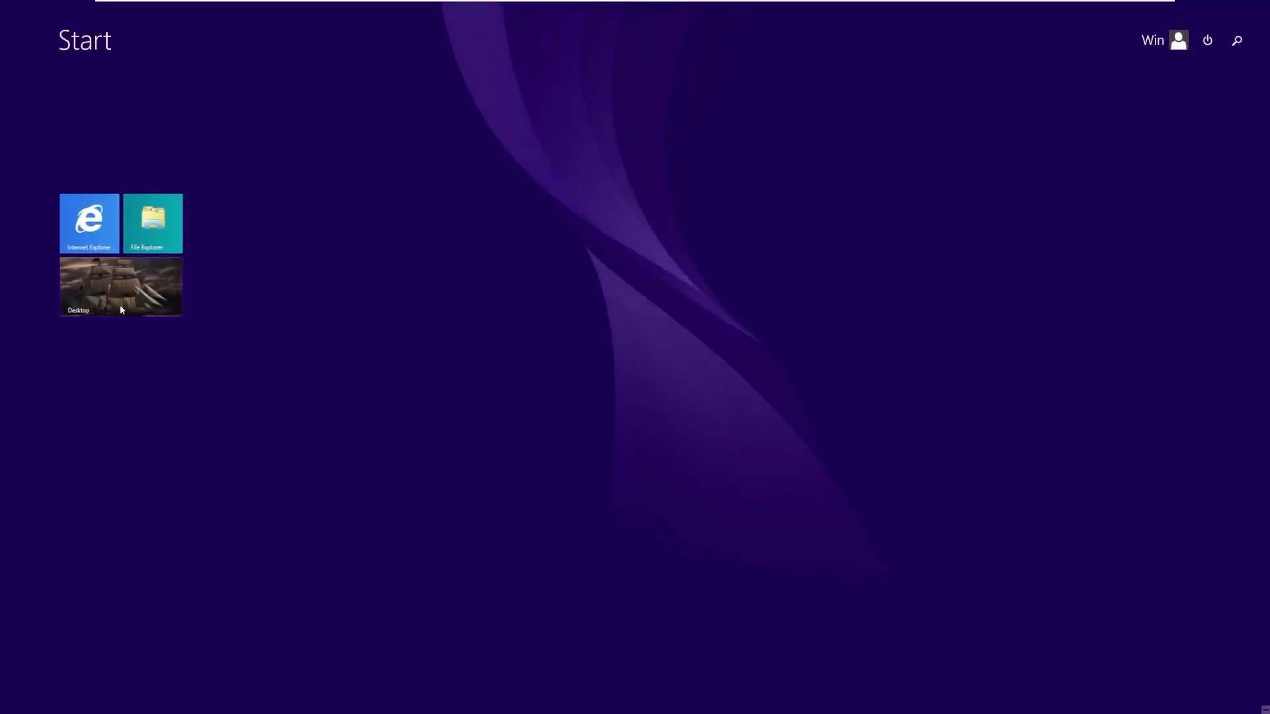
pyautogui.click(122, 304)
pyautogui.press('super')
pyautogui.click(67, 683)
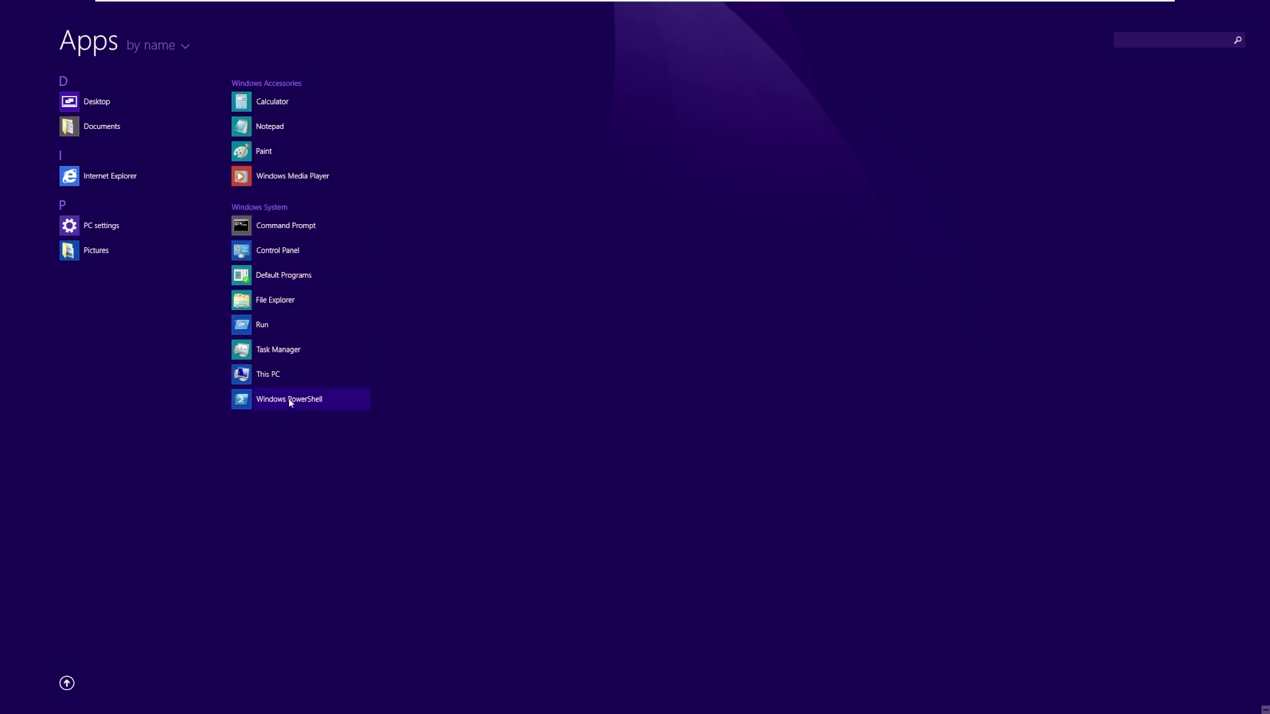
pyautogui.click(1180, 41)
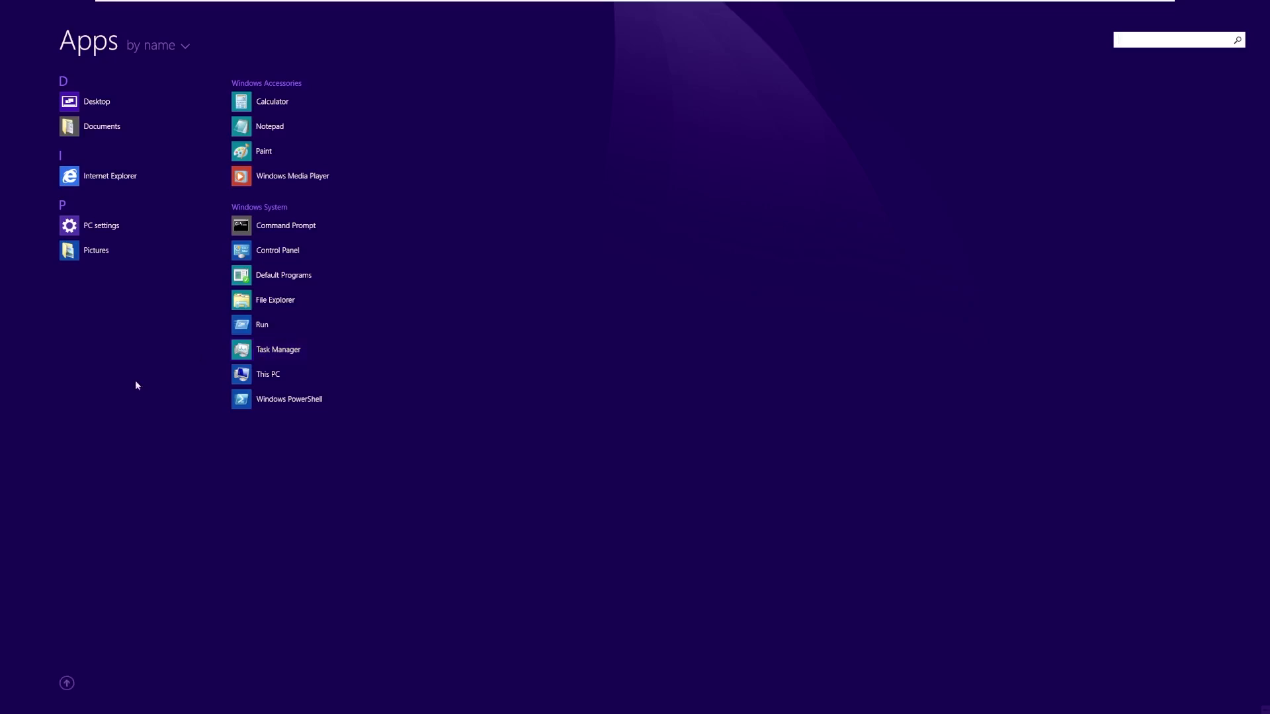
pyautogui.click(67, 683)
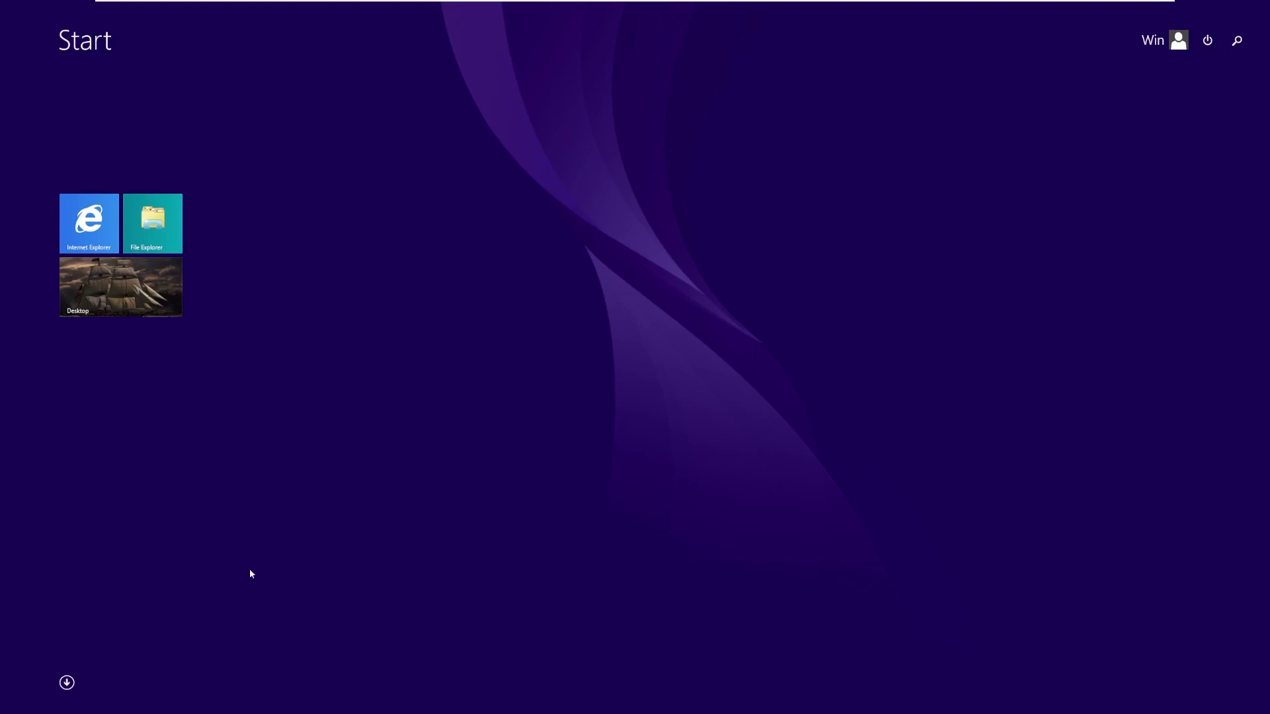
# Launch Task Manager from the taskbar and show Performance memory usage, 0.8 of 2.0 GB.
pyautogui.click(127, 277)
pyautogui.rightClick(324, 706)
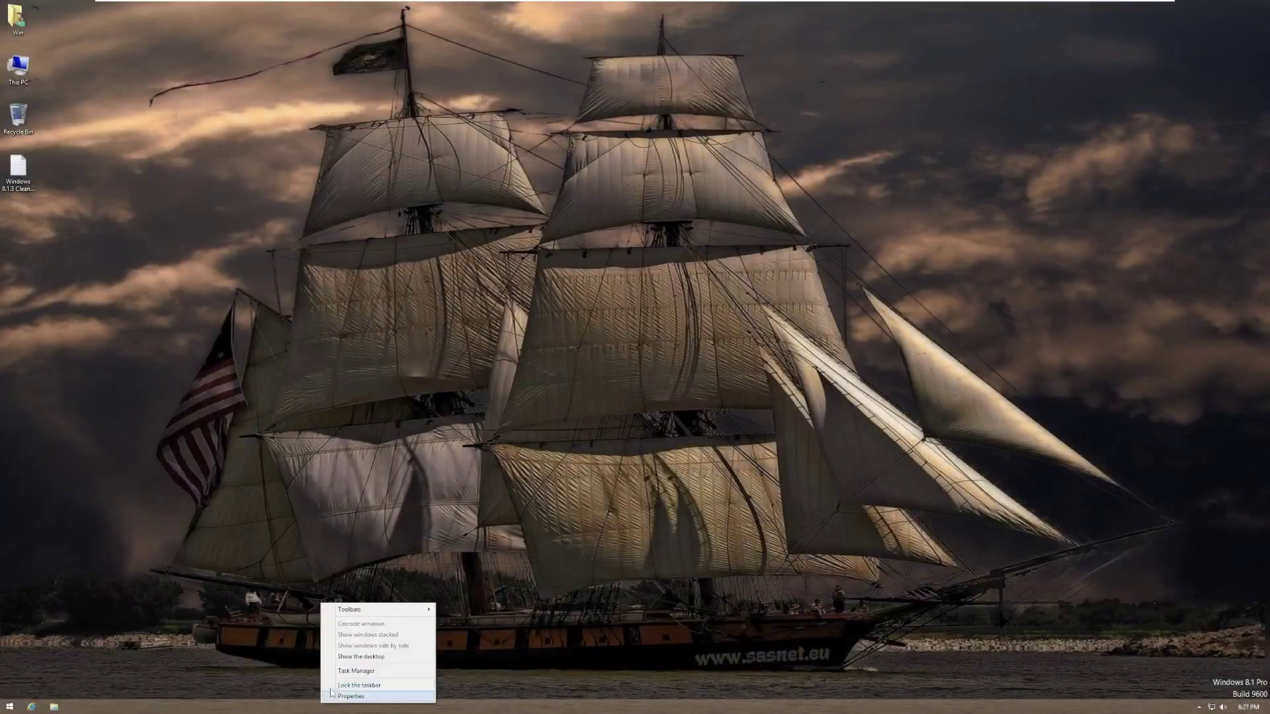
pyautogui.click(331, 692)
pyautogui.rightClick(75, 705)
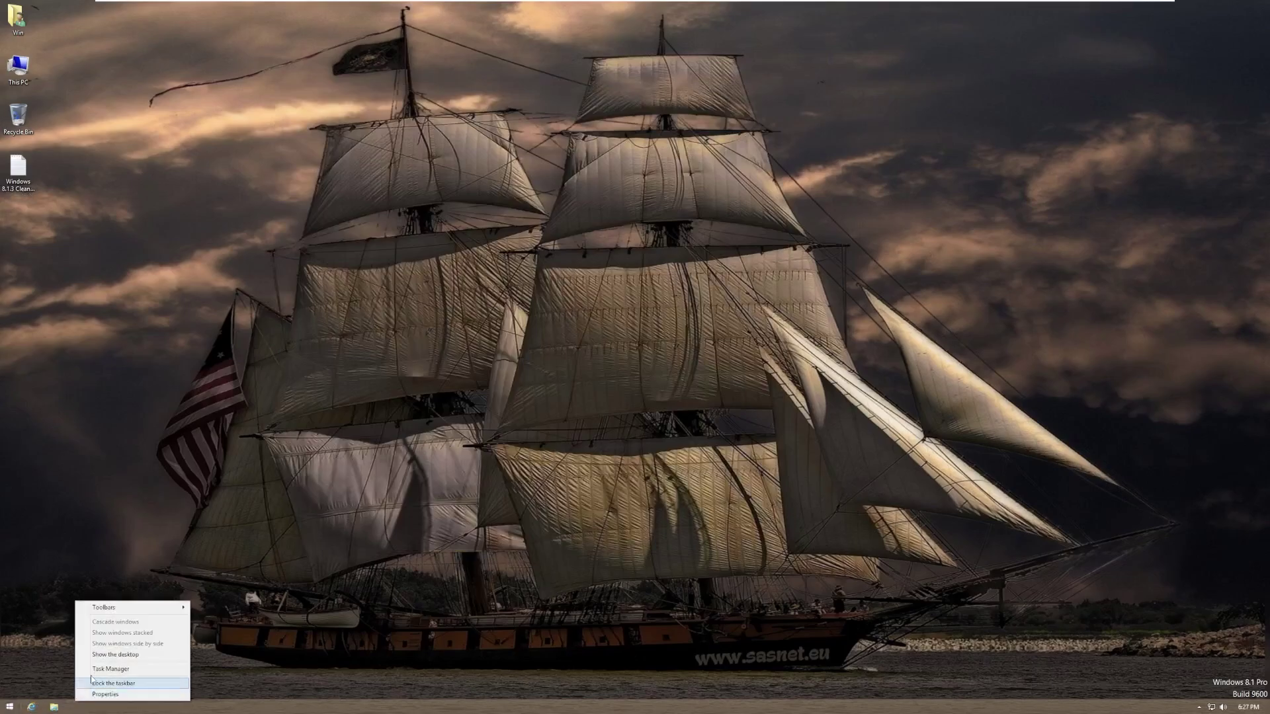
pyautogui.click(112, 668)
pyautogui.click(318, 118)
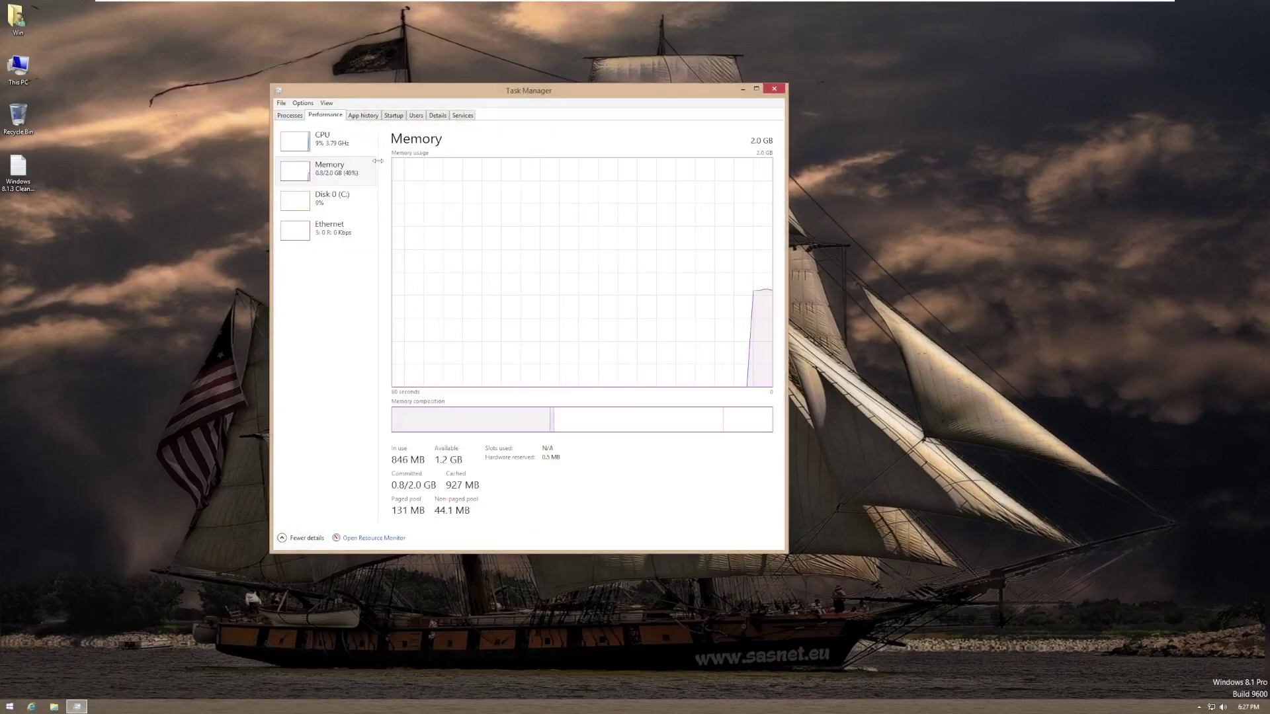
pyautogui.click(344, 144)
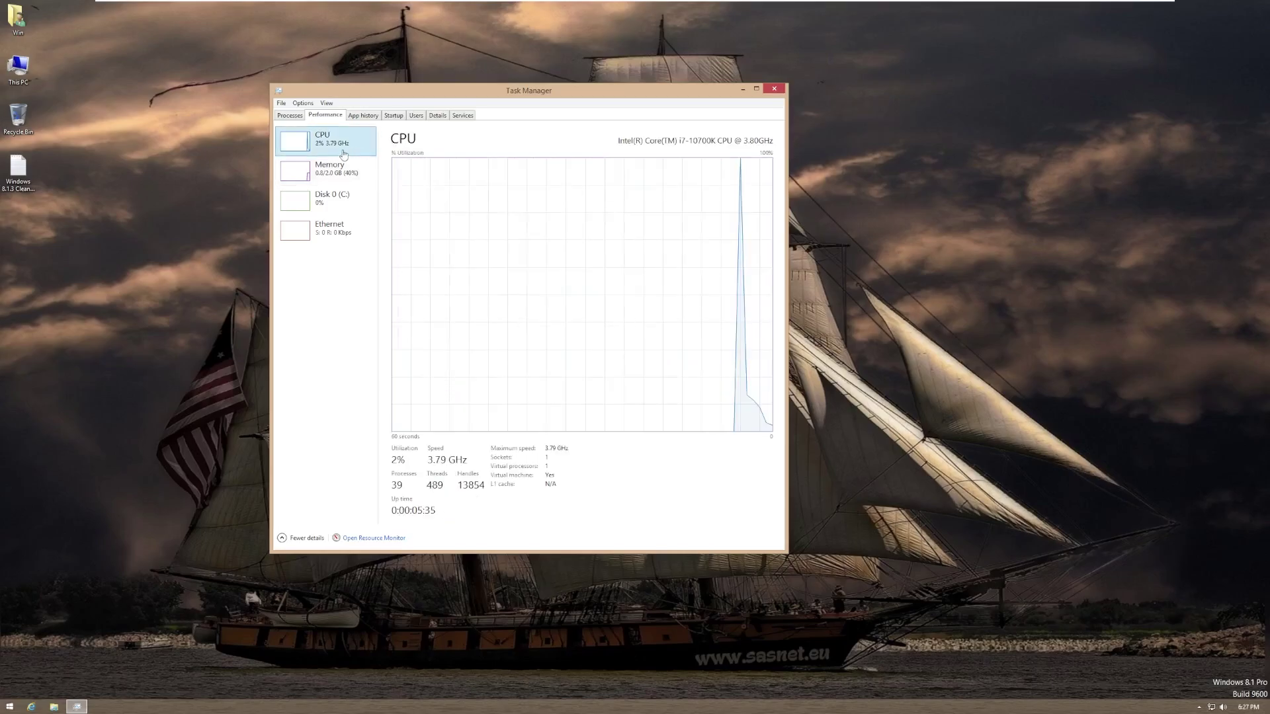
pyautogui.click(340, 169)
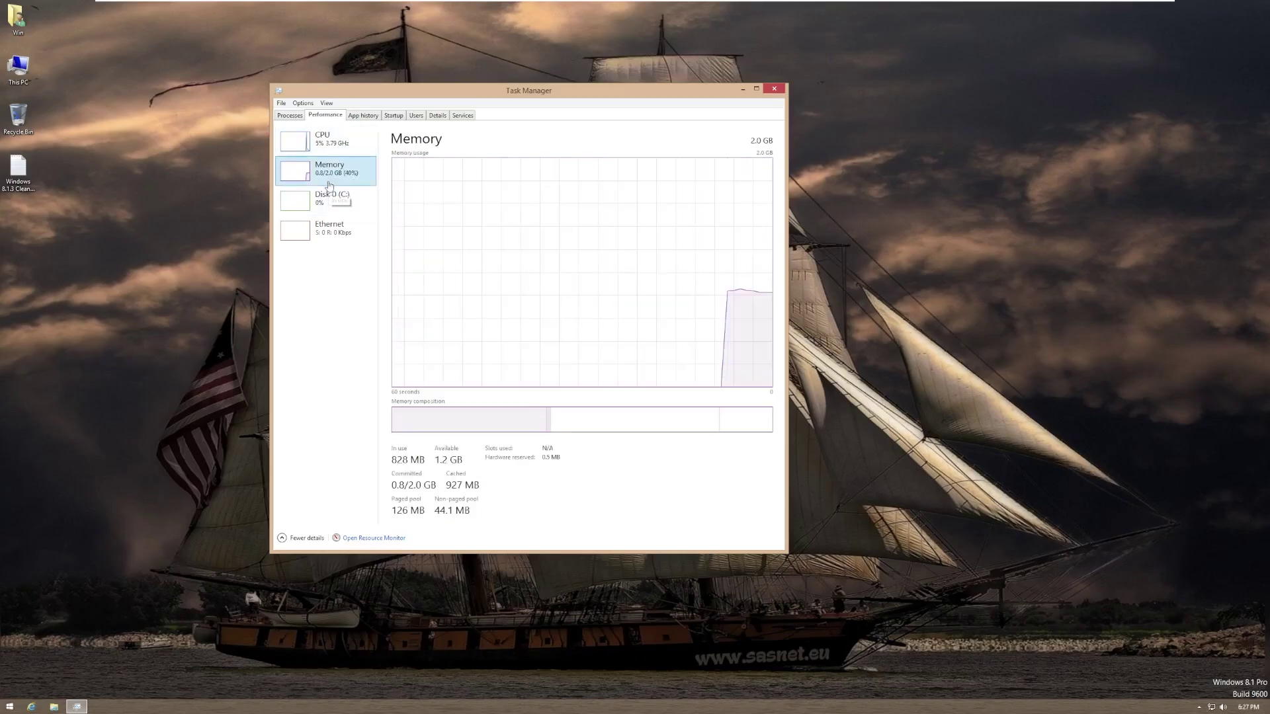
# Open, move and close a This PC window, then reposition Task Manager on the desktop.
pyautogui.click(54, 706)
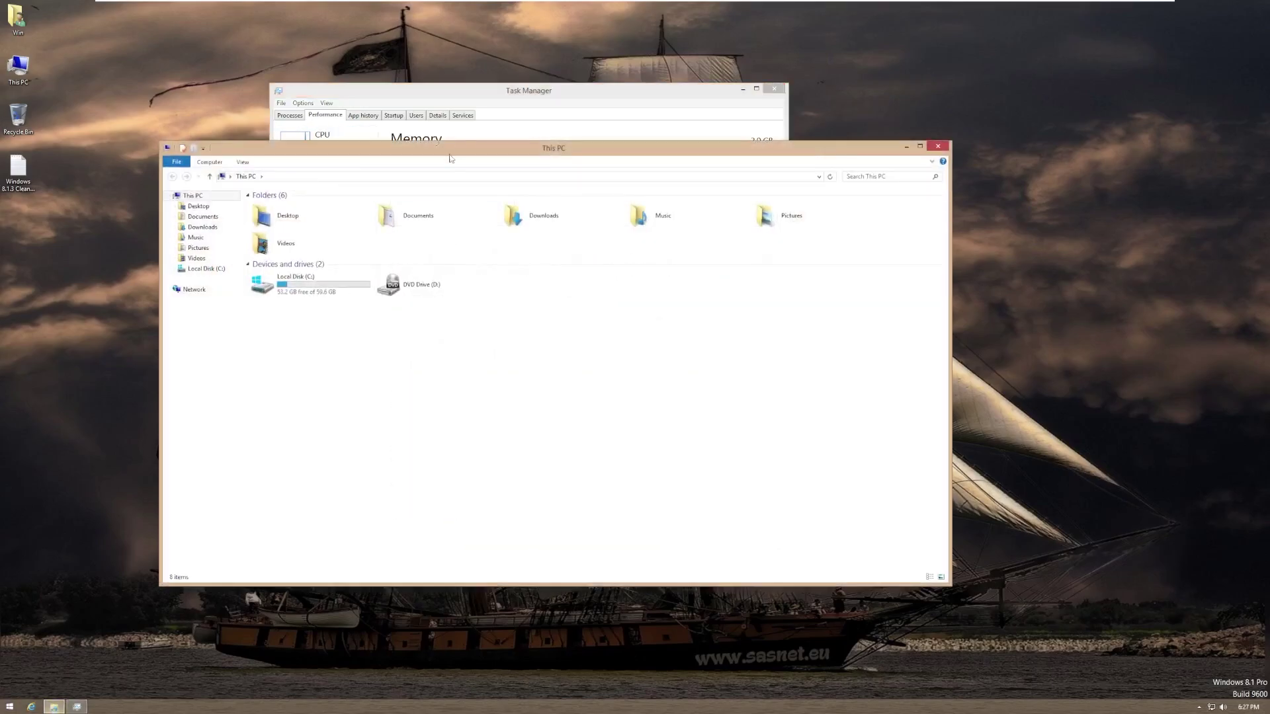
pyautogui.moveTo(463, 143); pyautogui.dragTo(650, 136)
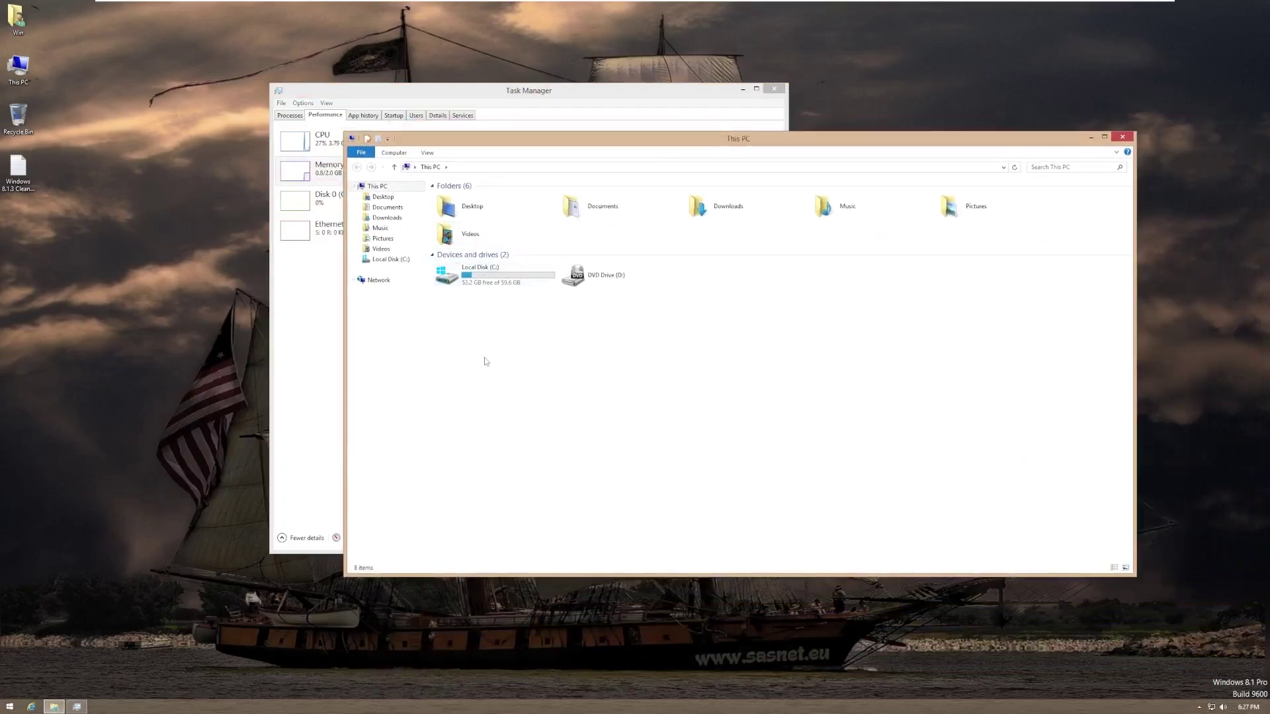
pyautogui.moveTo(517, 307); pyautogui.dragTo(476, 299)
pyautogui.click(1122, 137)
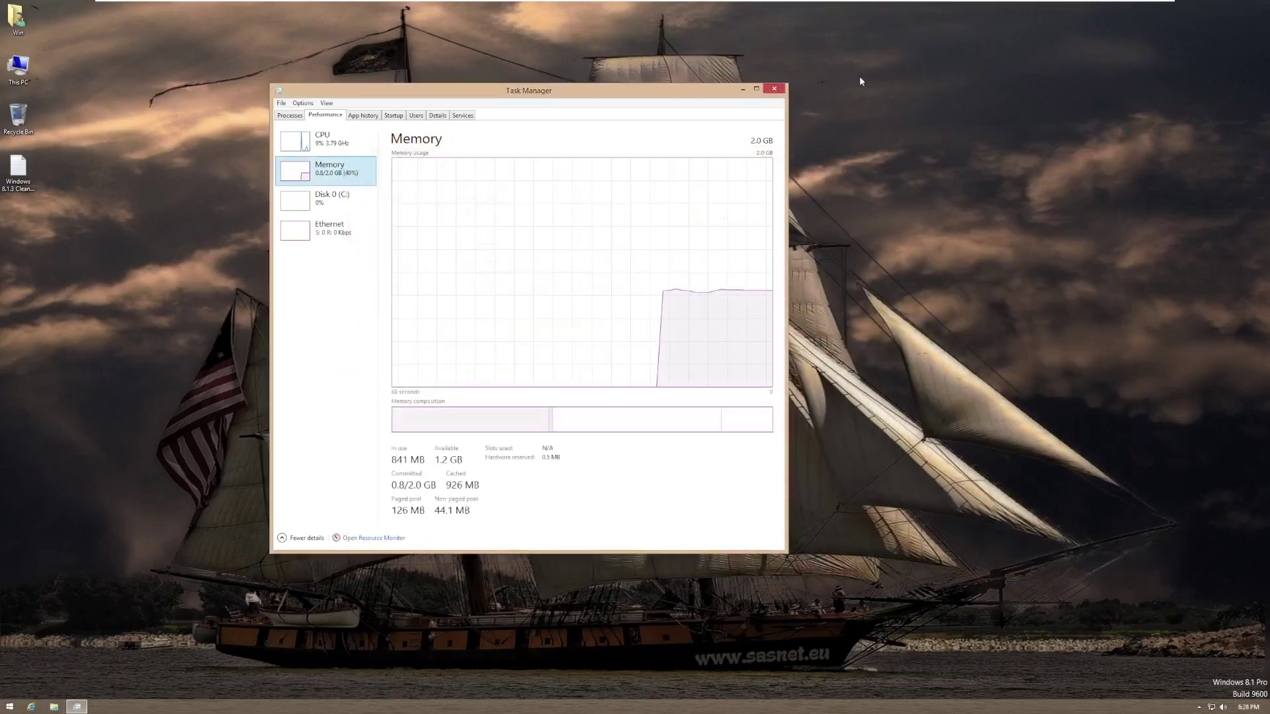
pyautogui.moveTo(674, 101); pyautogui.dragTo(754, 110)
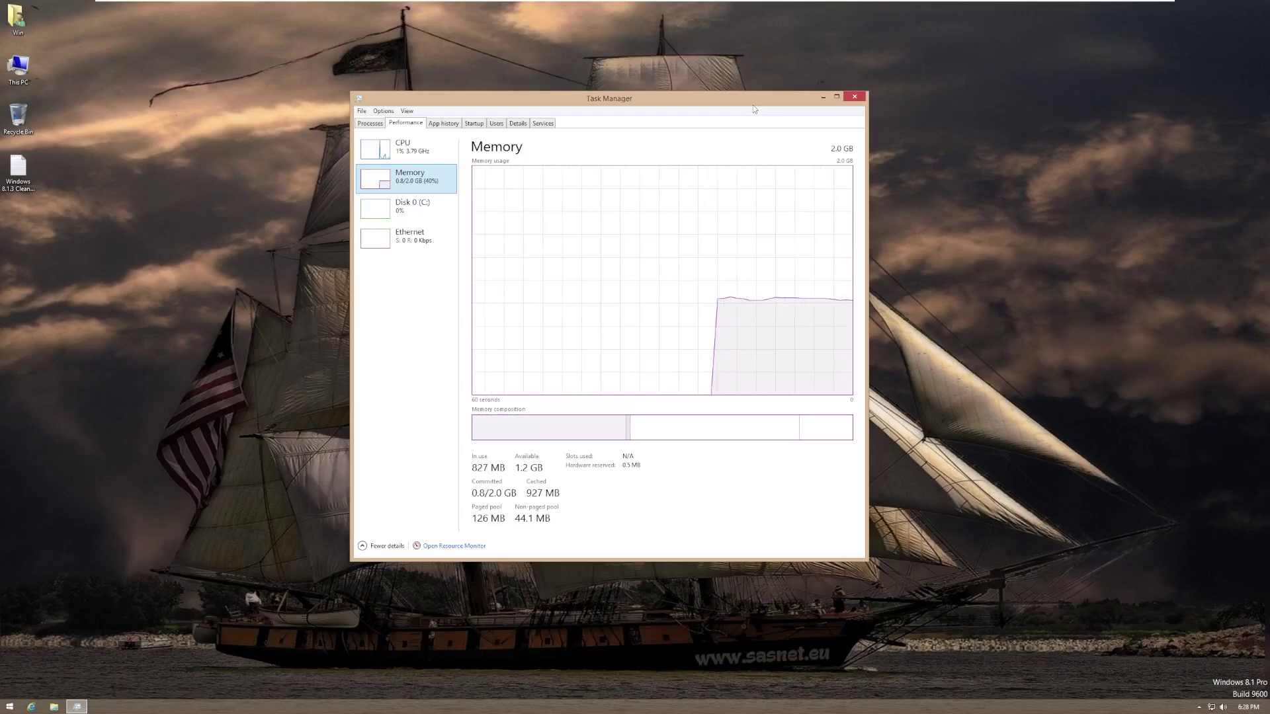
pyautogui.moveTo(684, 99); pyautogui.dragTo(625, 125)
pyautogui.rightClick(126, 609)
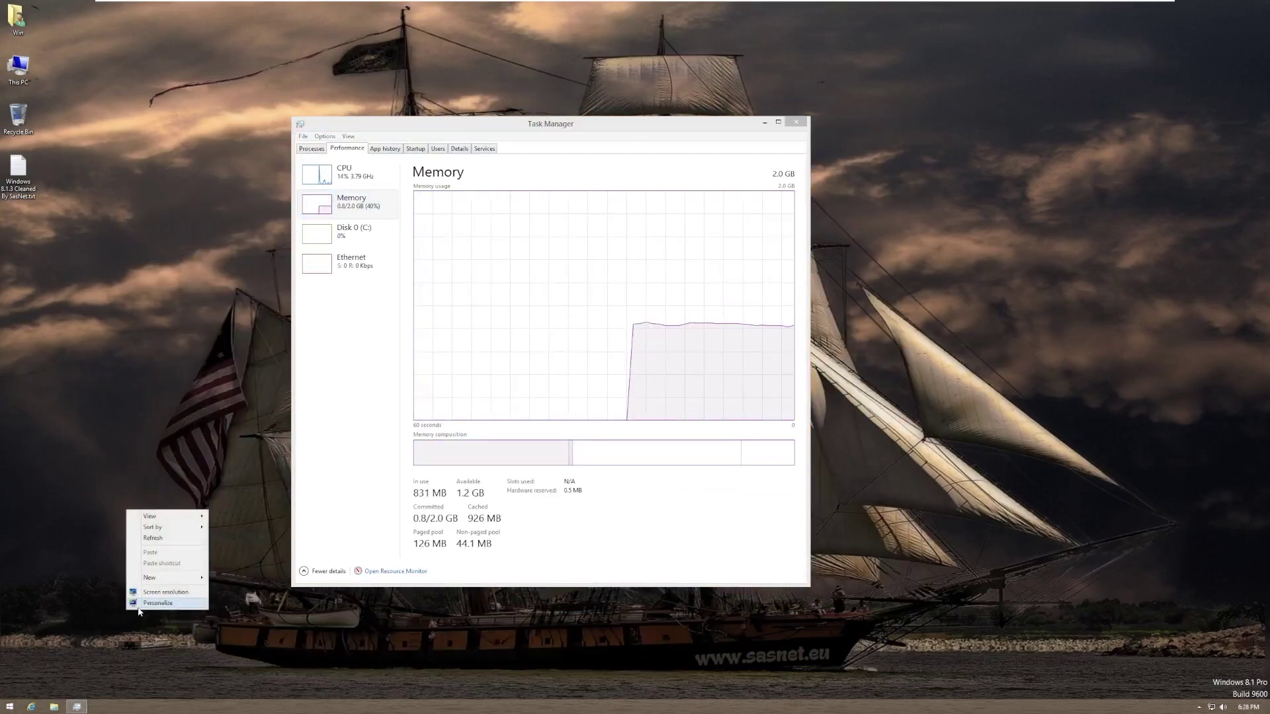
pyautogui.click(165, 602)
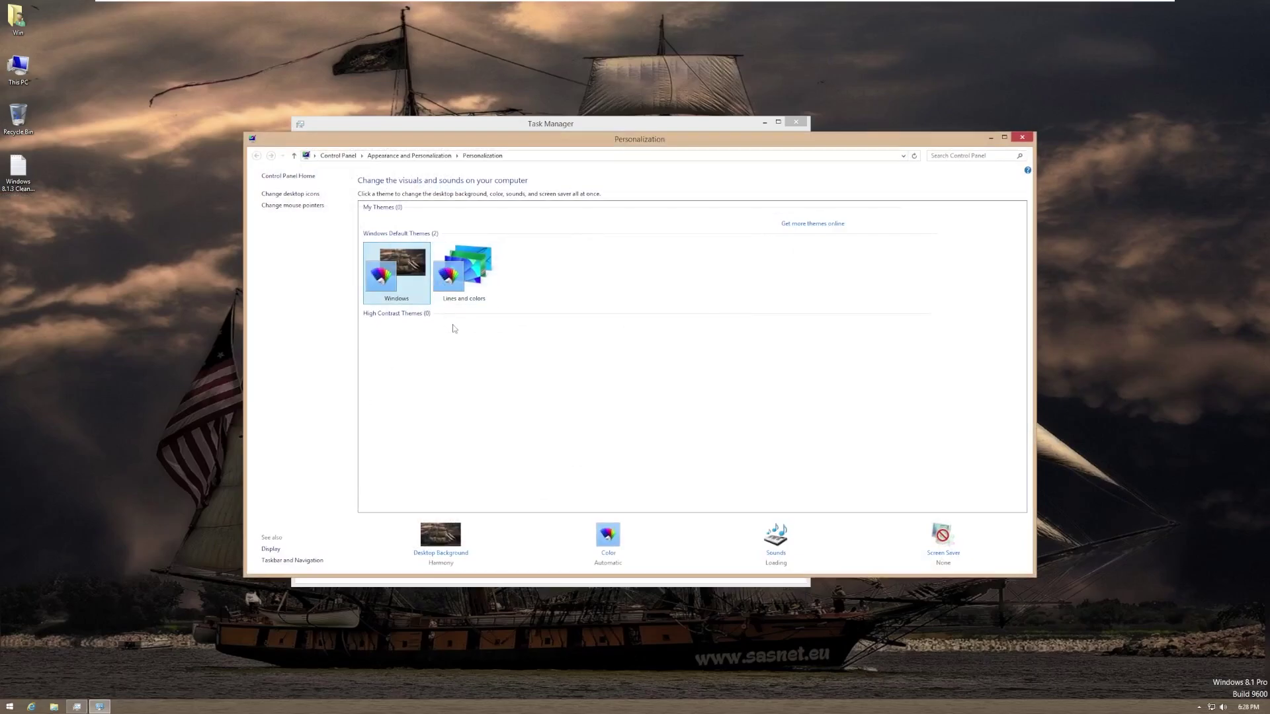
pyautogui.click(458, 293)
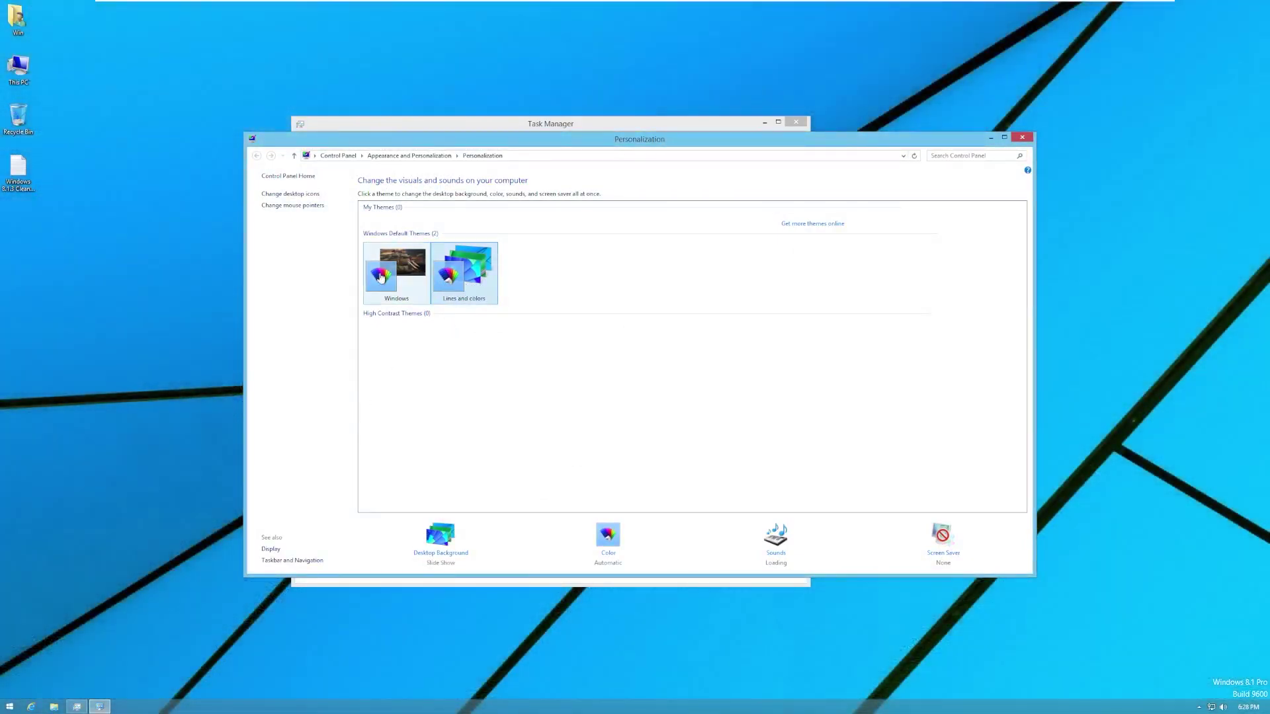
pyautogui.click(381, 278)
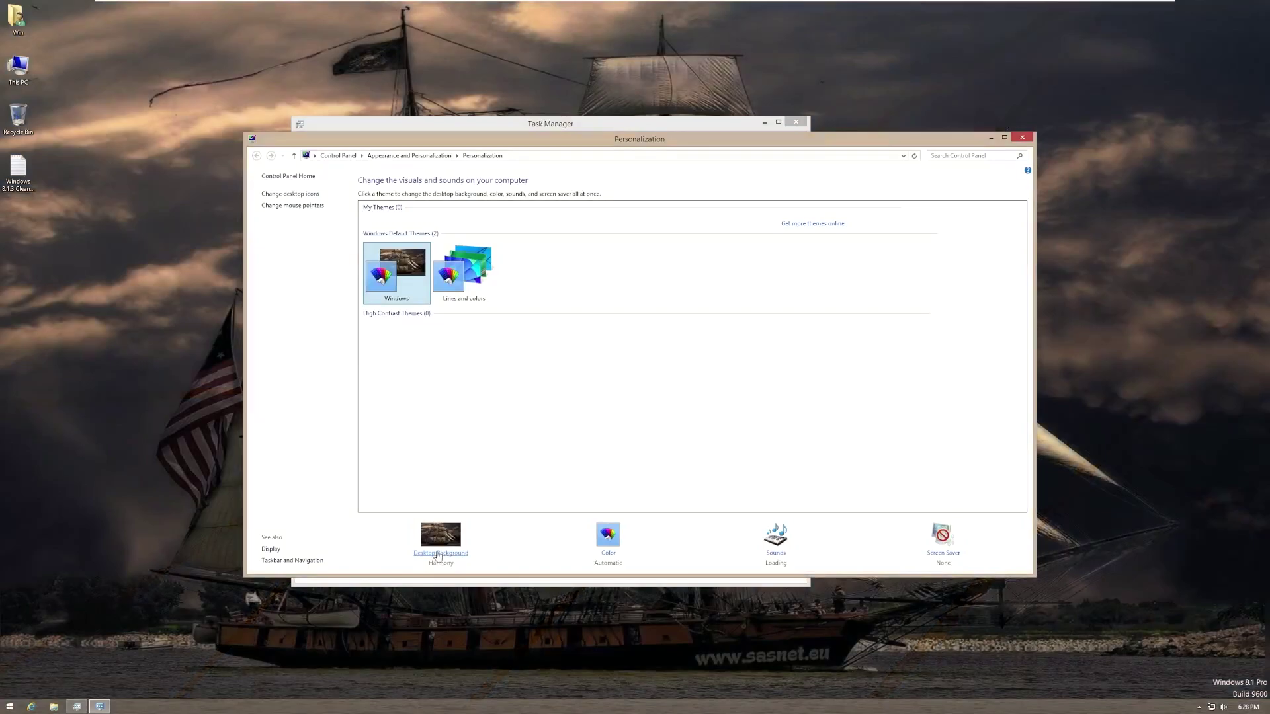
pyautogui.click(441, 537)
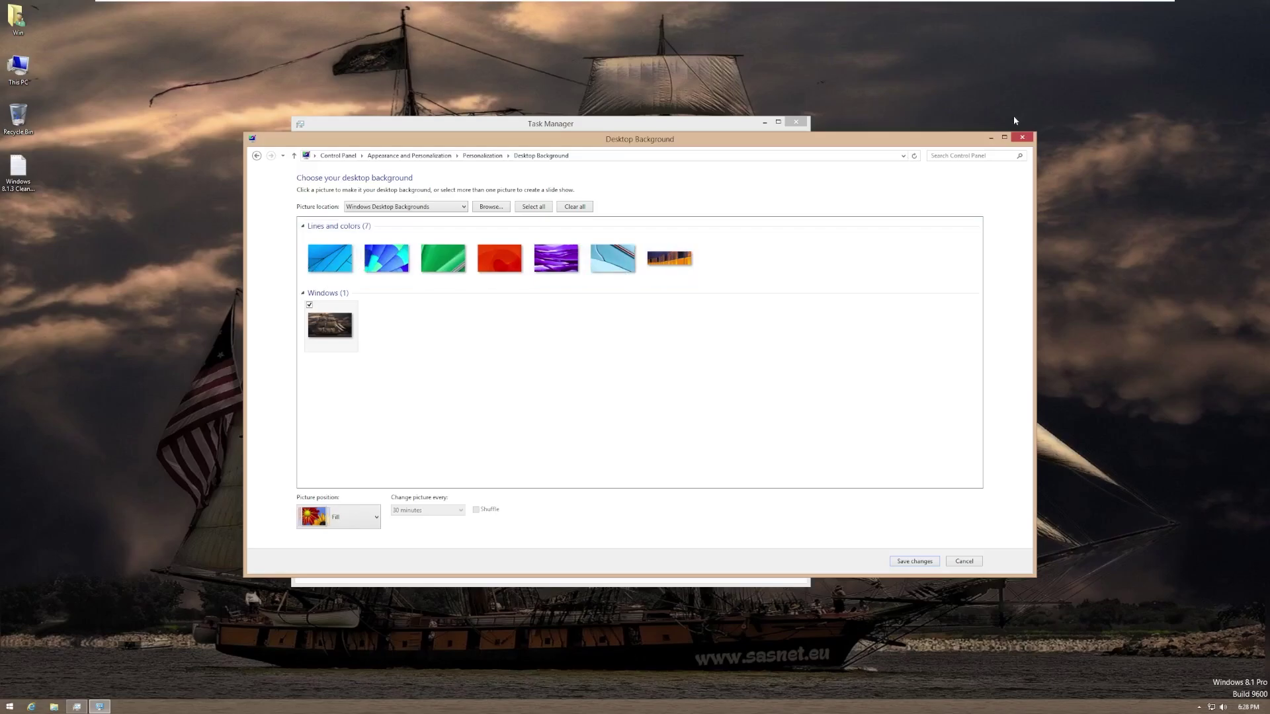
pyautogui.click(1022, 137)
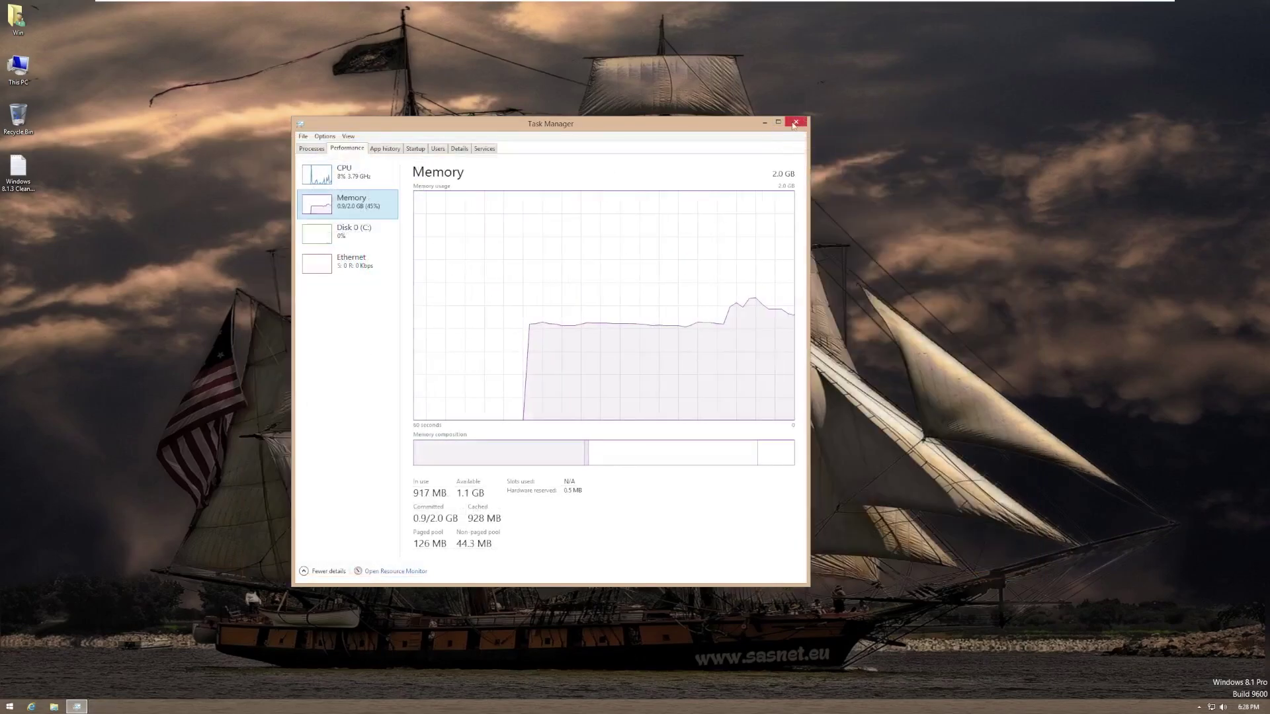
# Close Task Manager, view the Windows 8.1.3 Cleaned By SasNet notes in Notepad, then close it.
pyautogui.click(796, 122)
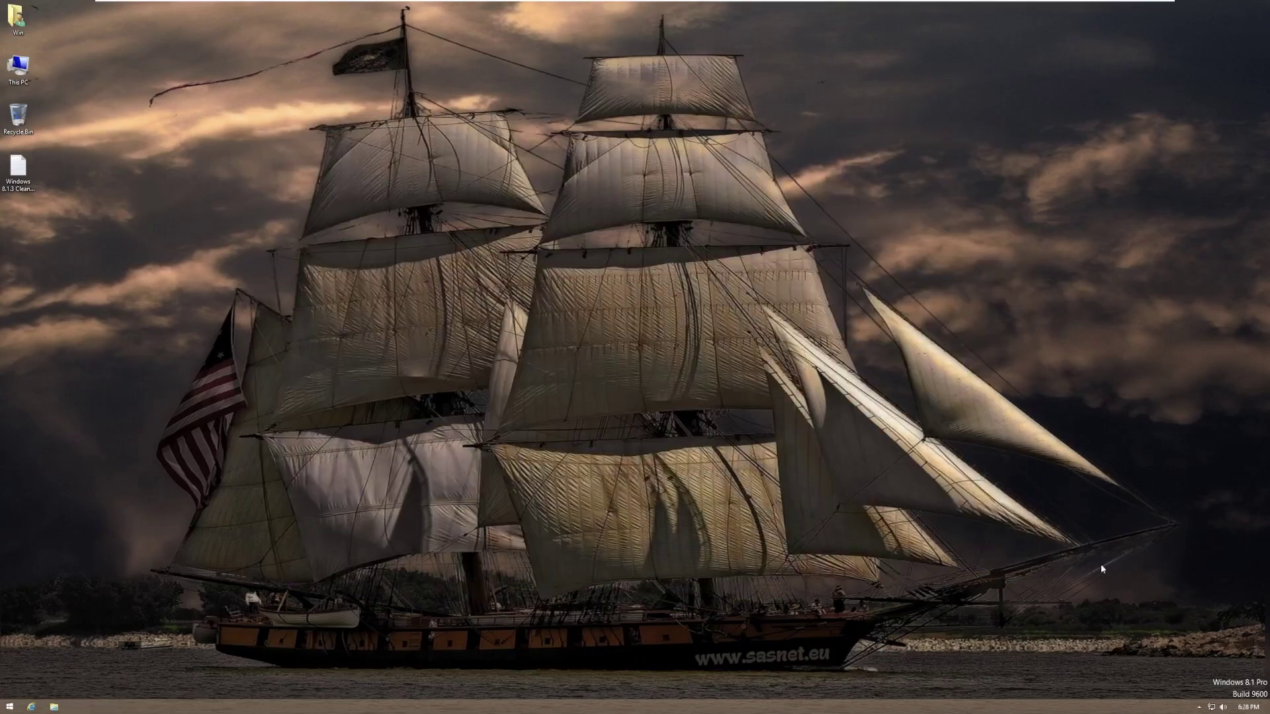
pyautogui.doubleClick(19, 174)
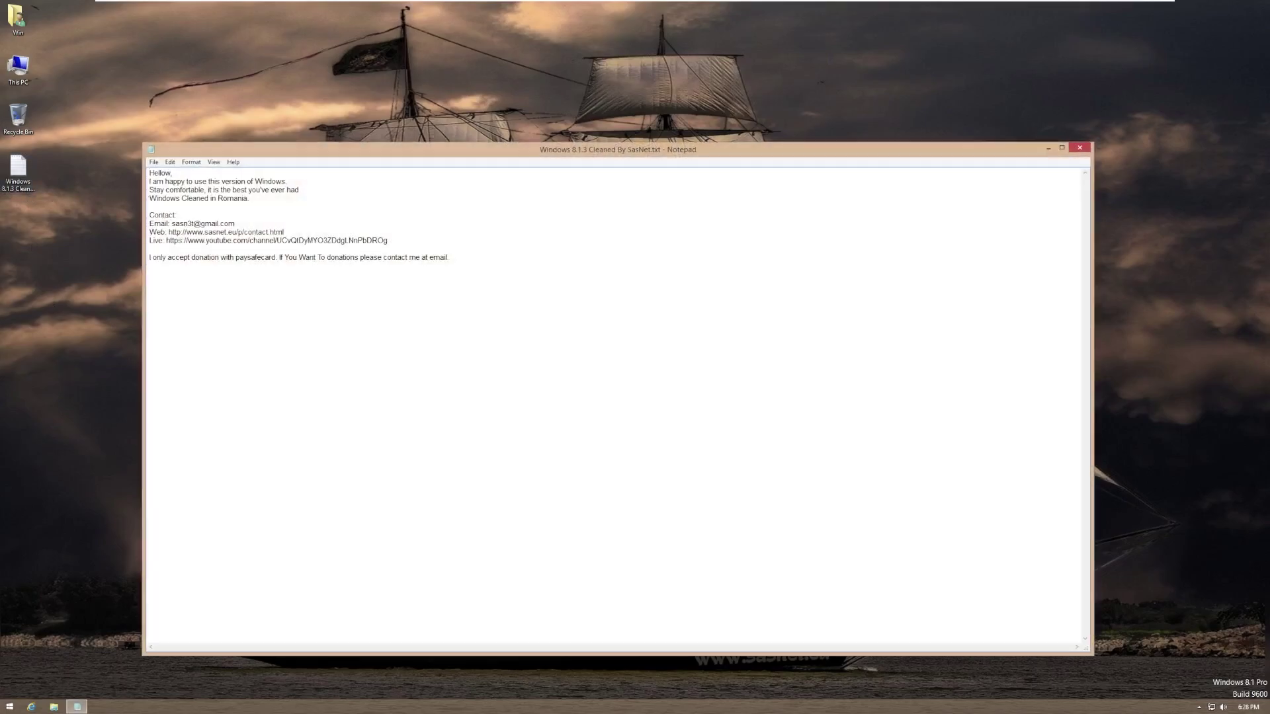
pyautogui.moveTo(550, 154); pyautogui.dragTo(605, 146)
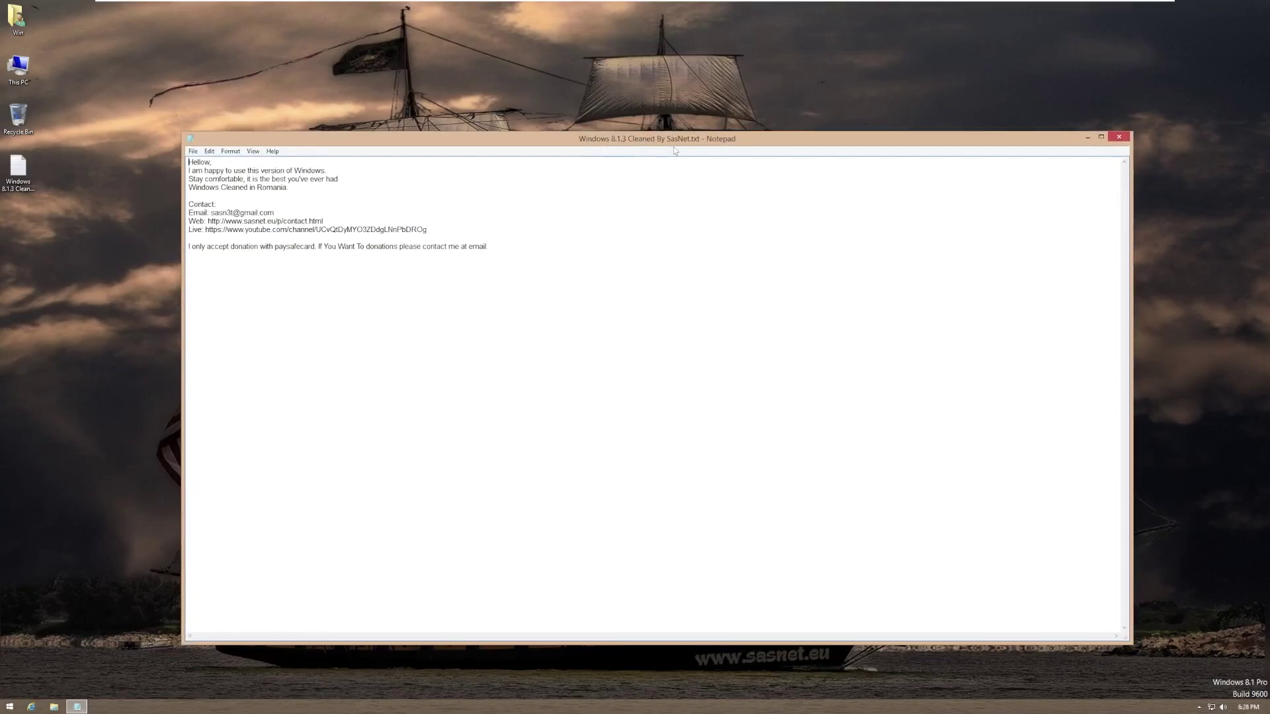
pyautogui.click(1120, 138)
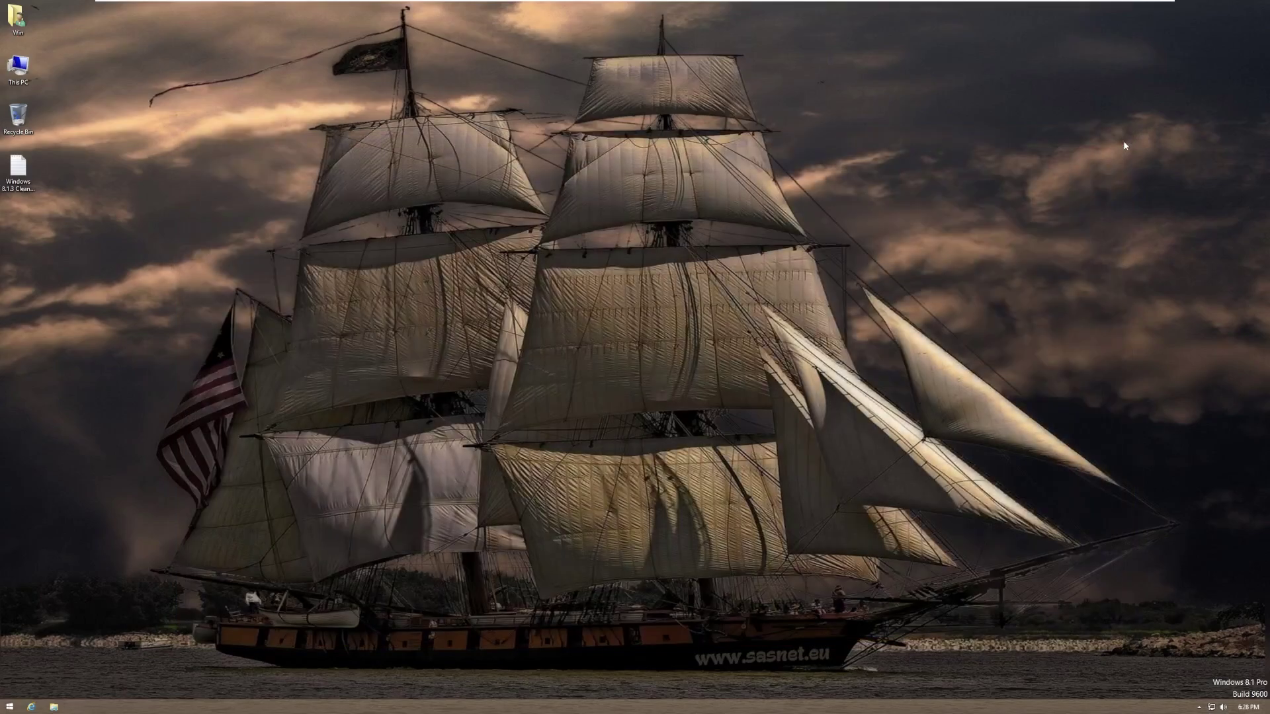